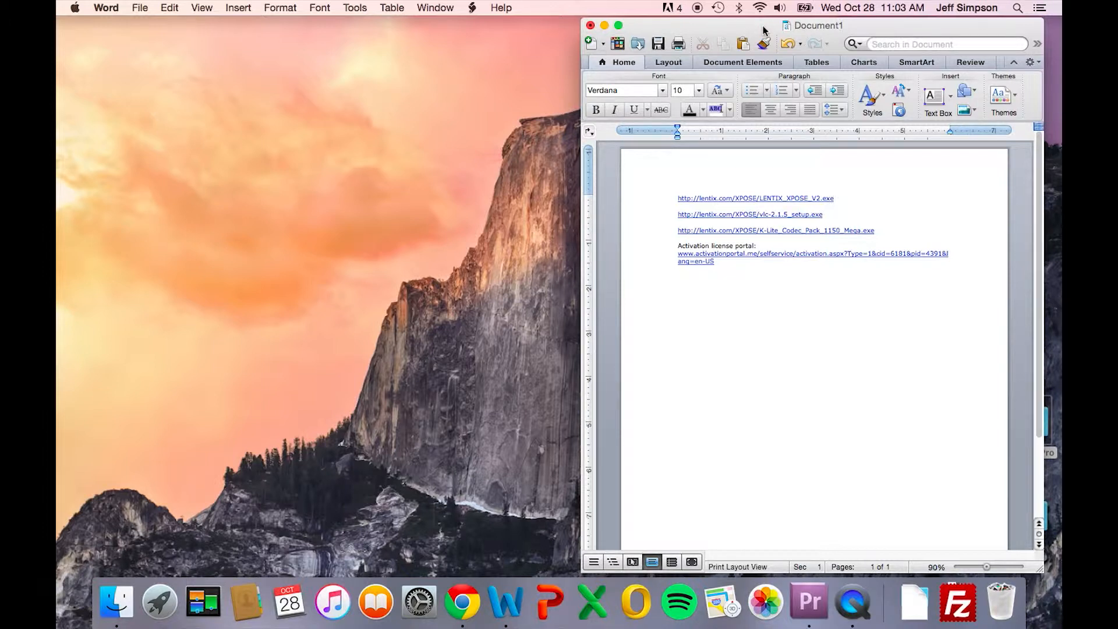
Copy the LENTIX_XPOSE_V2.exe link from the document and download that installer in Chrome
drag(839, 198, 665, 199)
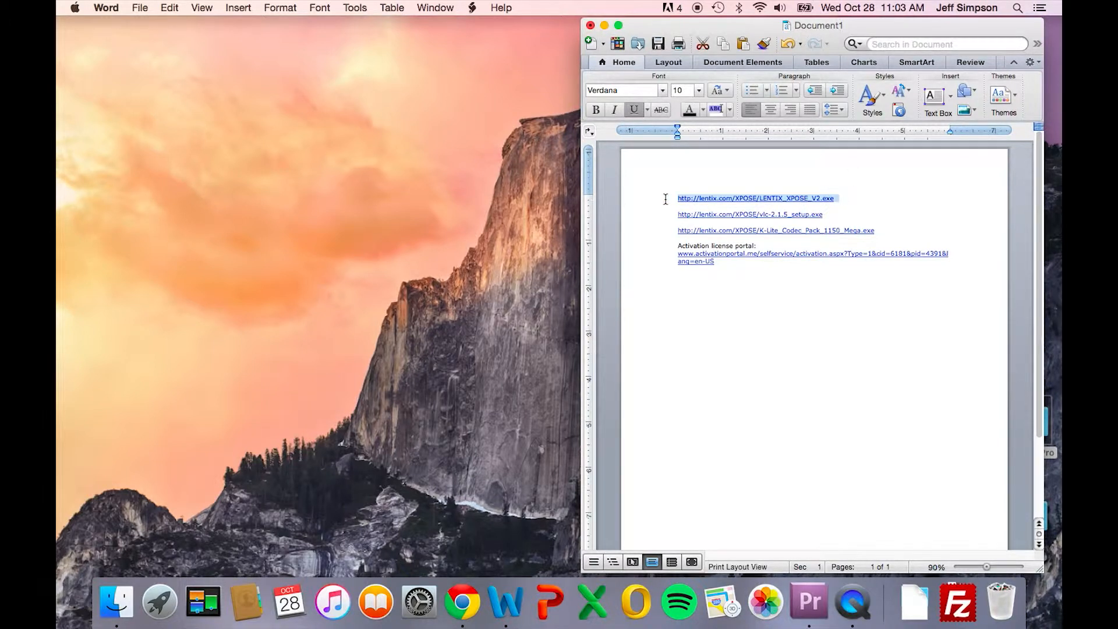
key(super+c)
click(463, 601)
key(super+v)
key(Return)
Return to the Word document, copy the vlc-2.1.5_setup.exe link and download that installer in a new Chrome tab
key(super+Tab)
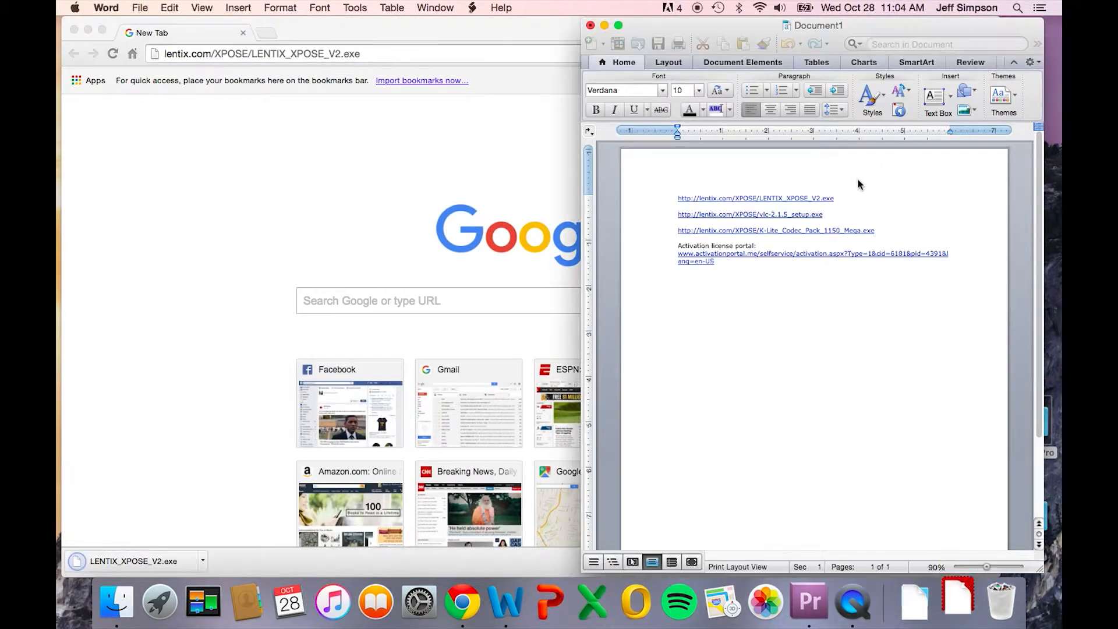
drag(823, 214, 677, 216)
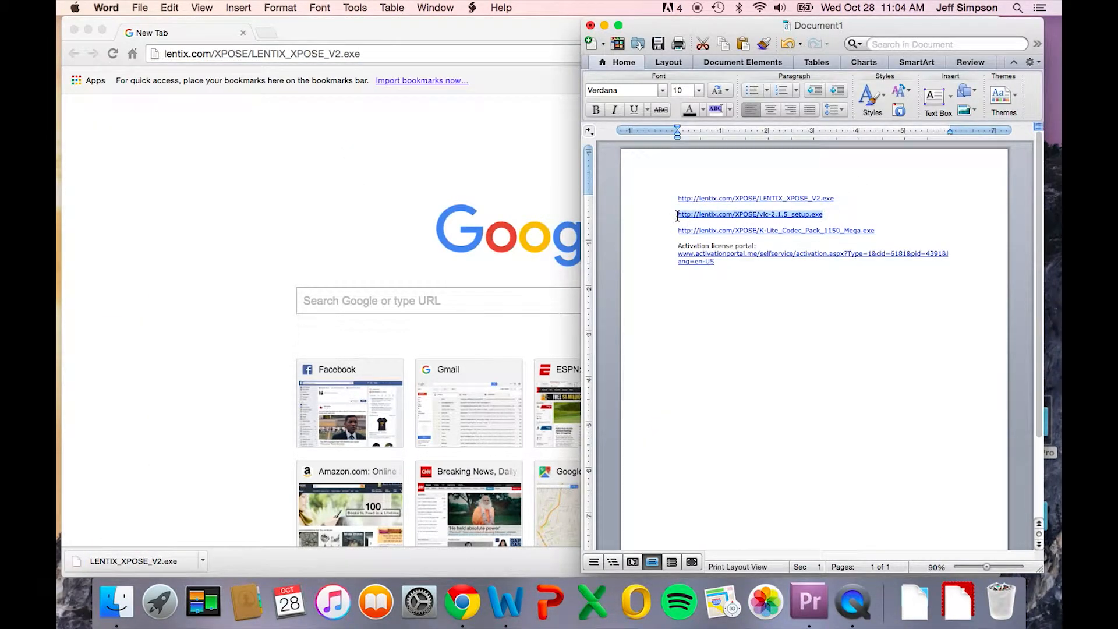
click(408, 41)
click(271, 33)
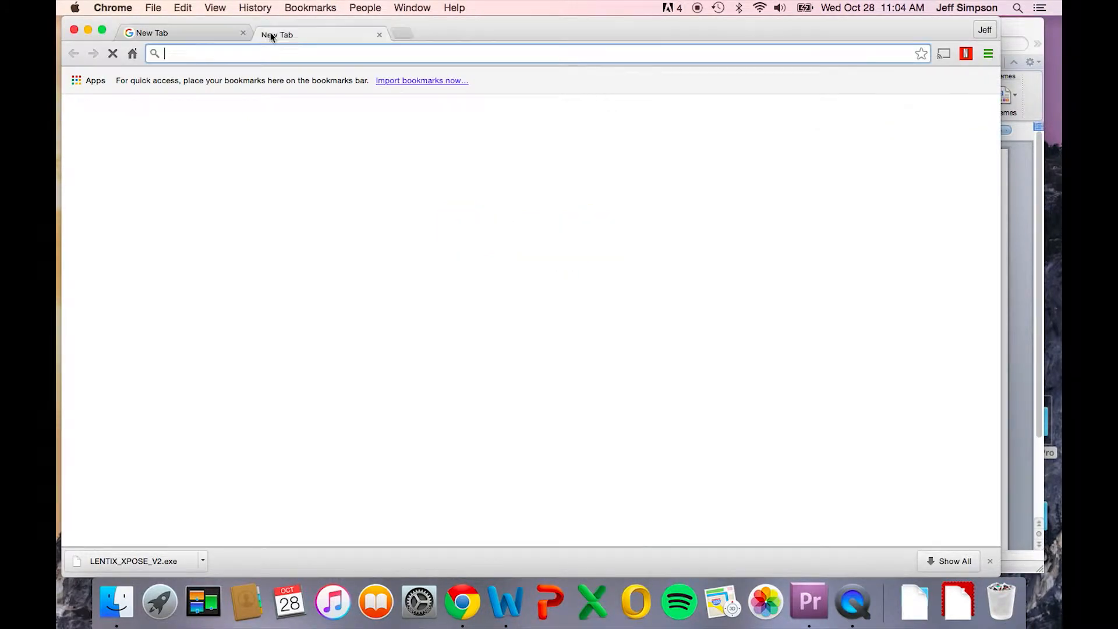
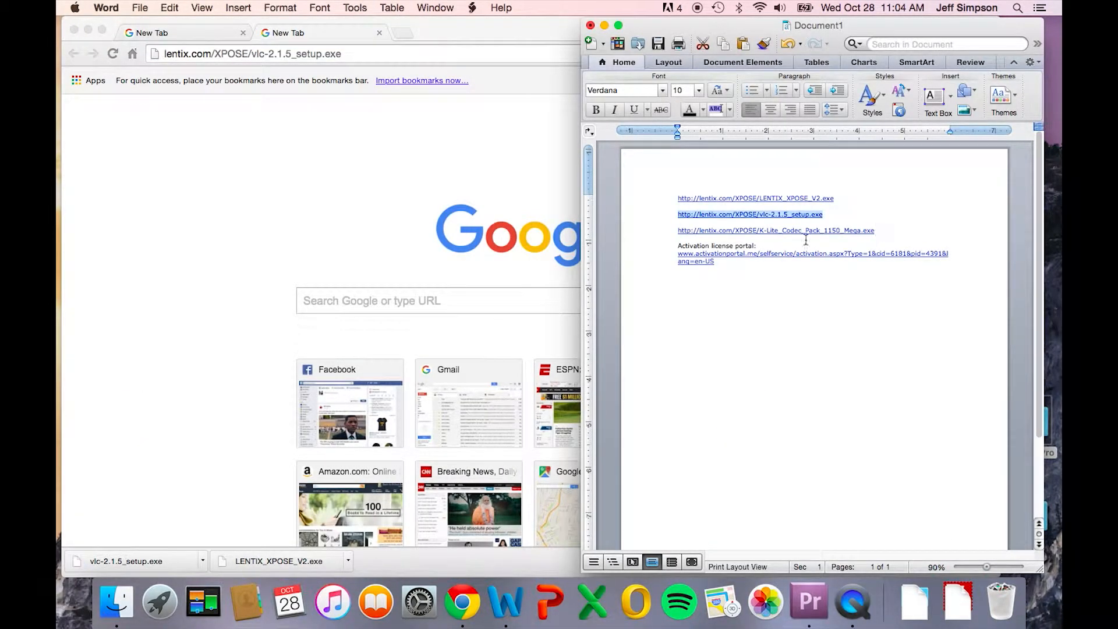
Copy the K-Lite_Codec_Pack_1150_Mega.exe link from the document and download that installer in another Chrome tab
drag(878, 231, 674, 230)
key(super+c)
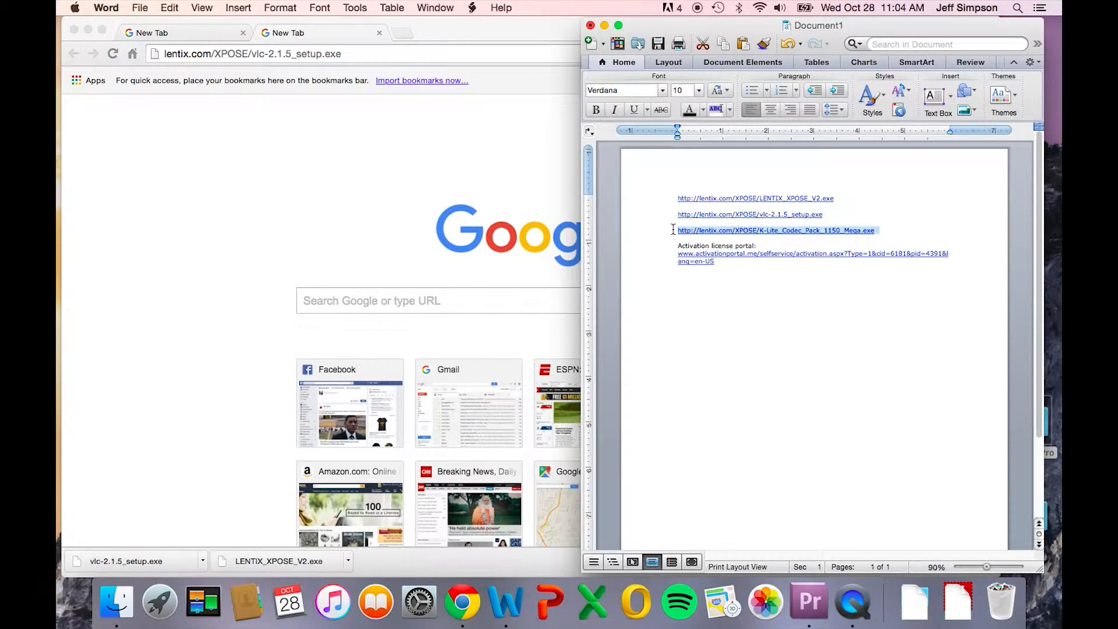
click(501, 25)
click(403, 33)
key(super+v)
key(Return)
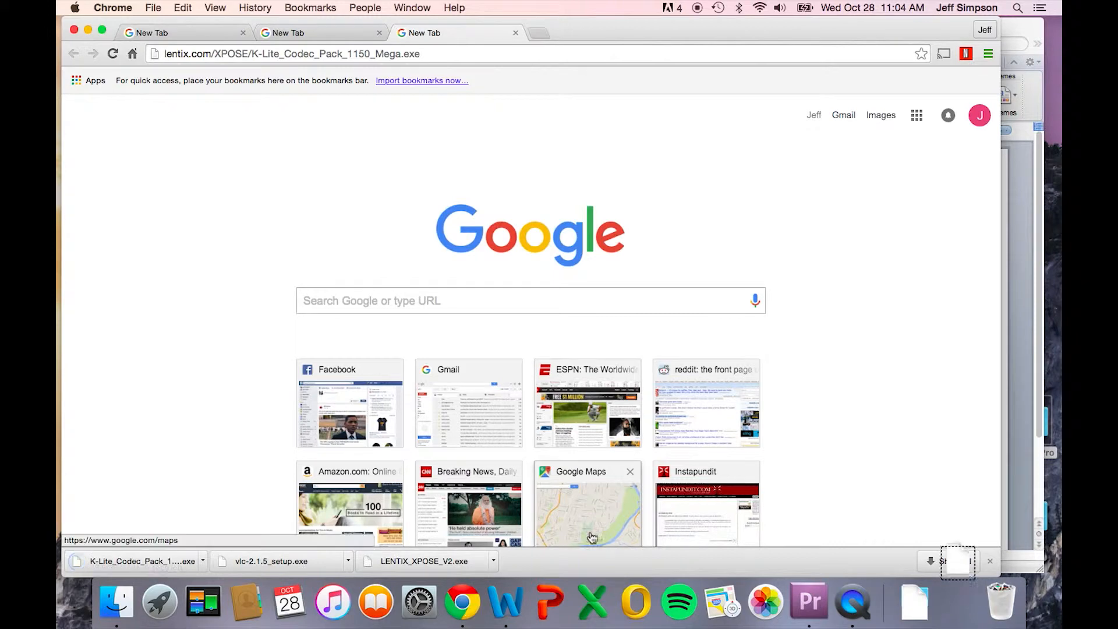
Show the downloaded files in Finder and copy the K-Lite, LENTIX_XPOSE_V2 and vlc-2.1.5 installers to the USB drive
click(951, 562)
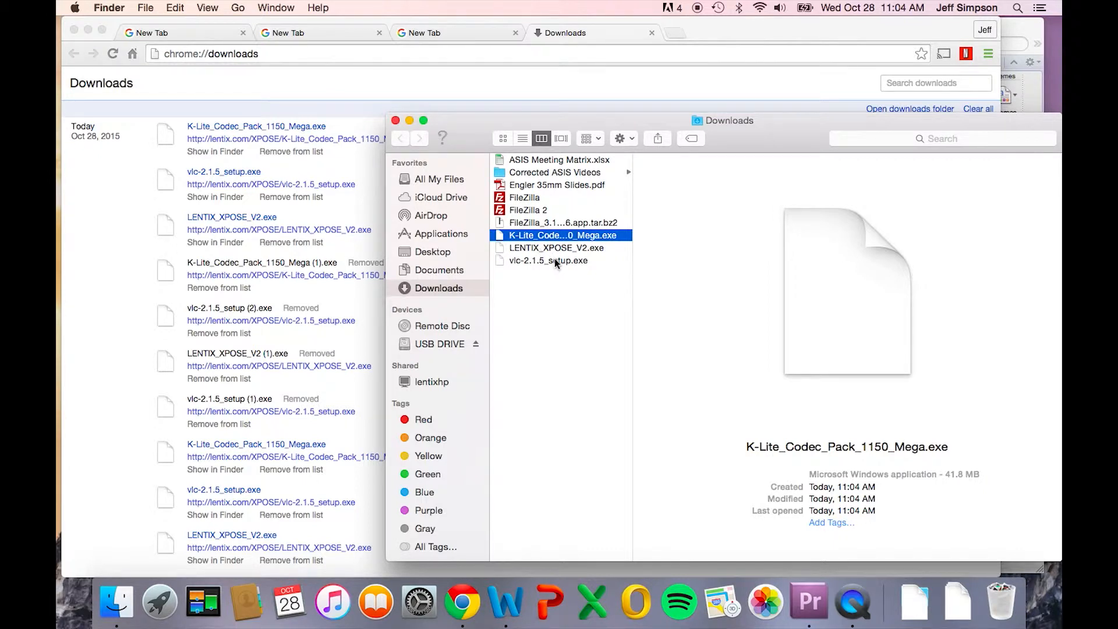
shift+click(554, 260)
drag(500, 251, 515, 326)
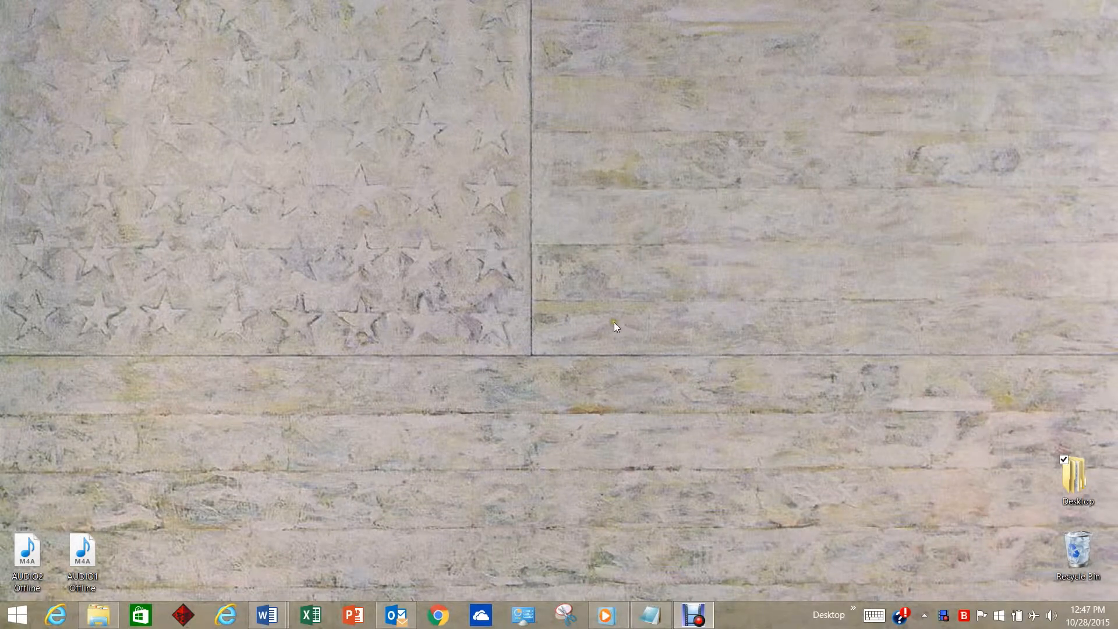
Check the airplane mode and Wi-Fi status of the Windows computer in its network settings
click(1034, 617)
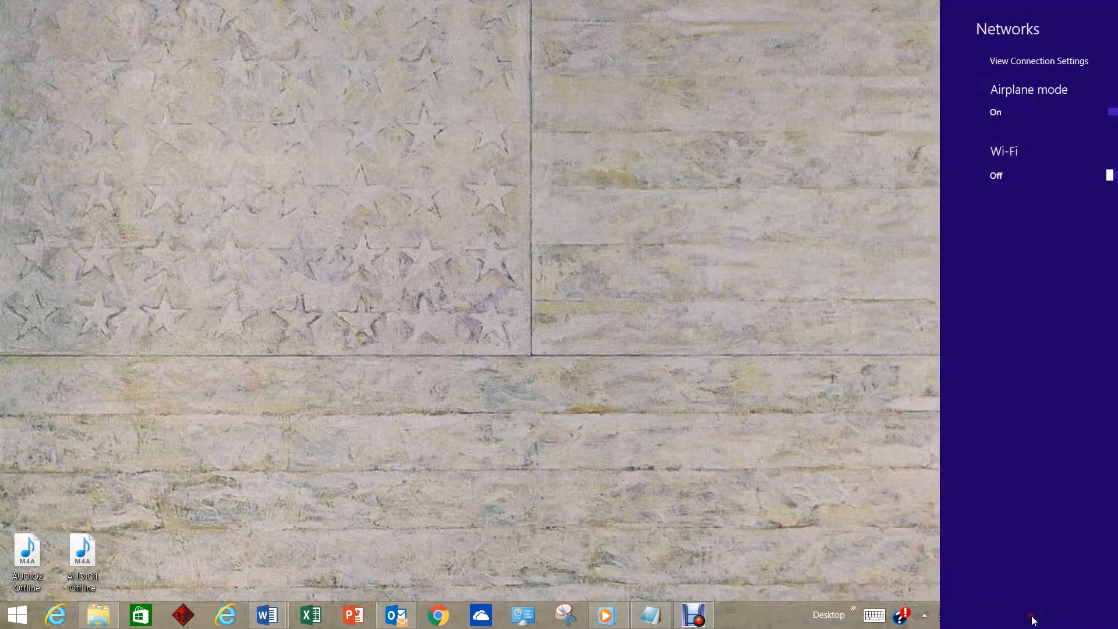
click(831, 325)
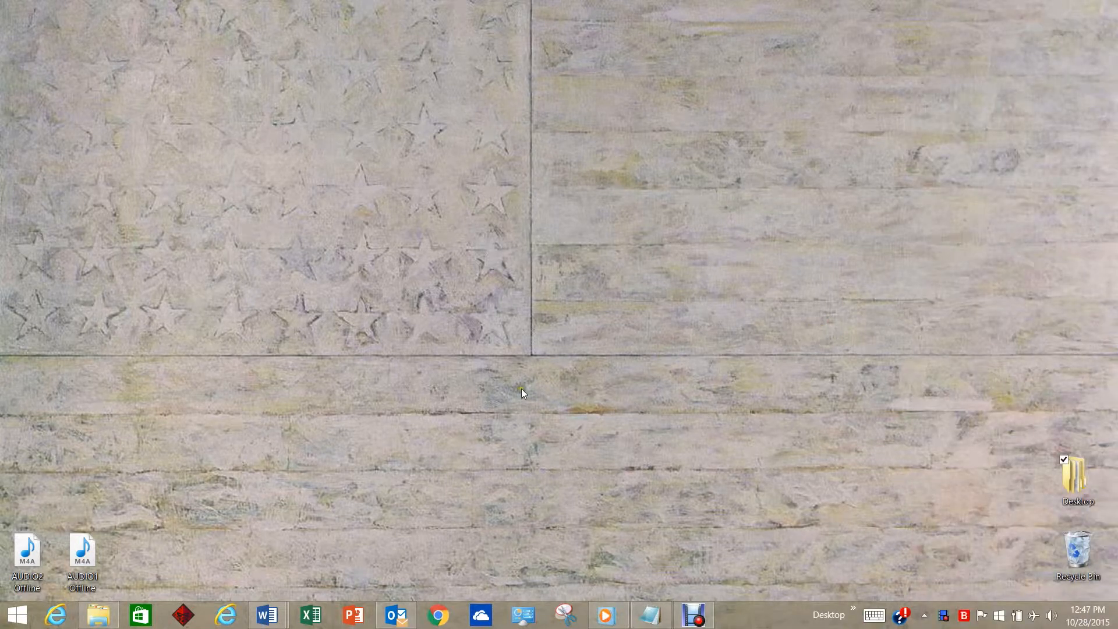
Open the XPOSE FILES folder on Local Disk (E:) and start the LENTIX_XPOSE_V2 installer
click(99, 615)
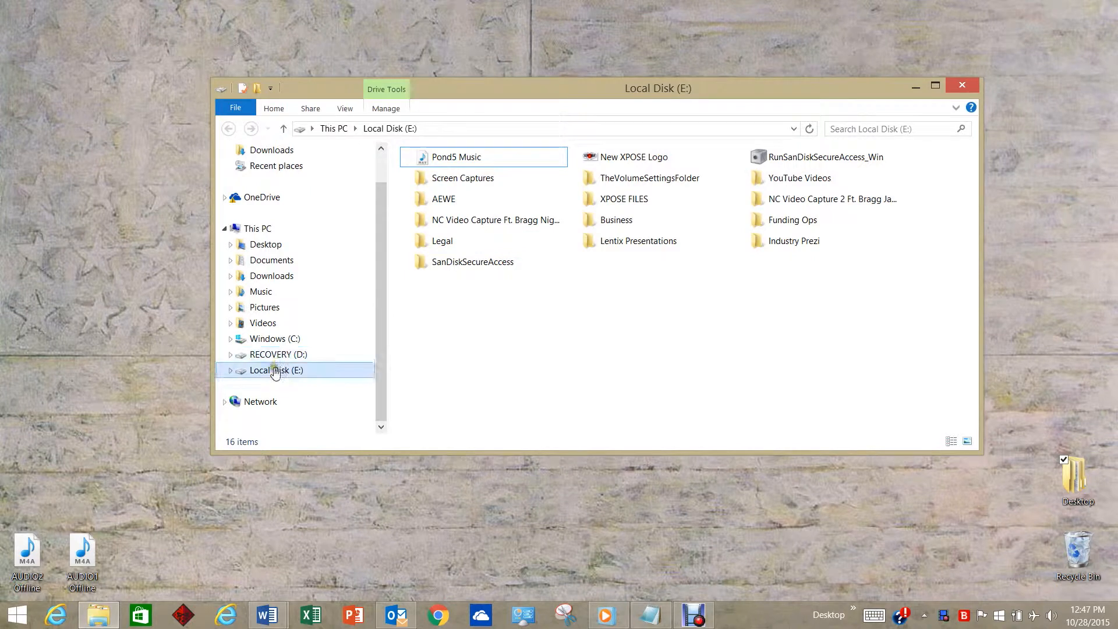
double_click(606, 201)
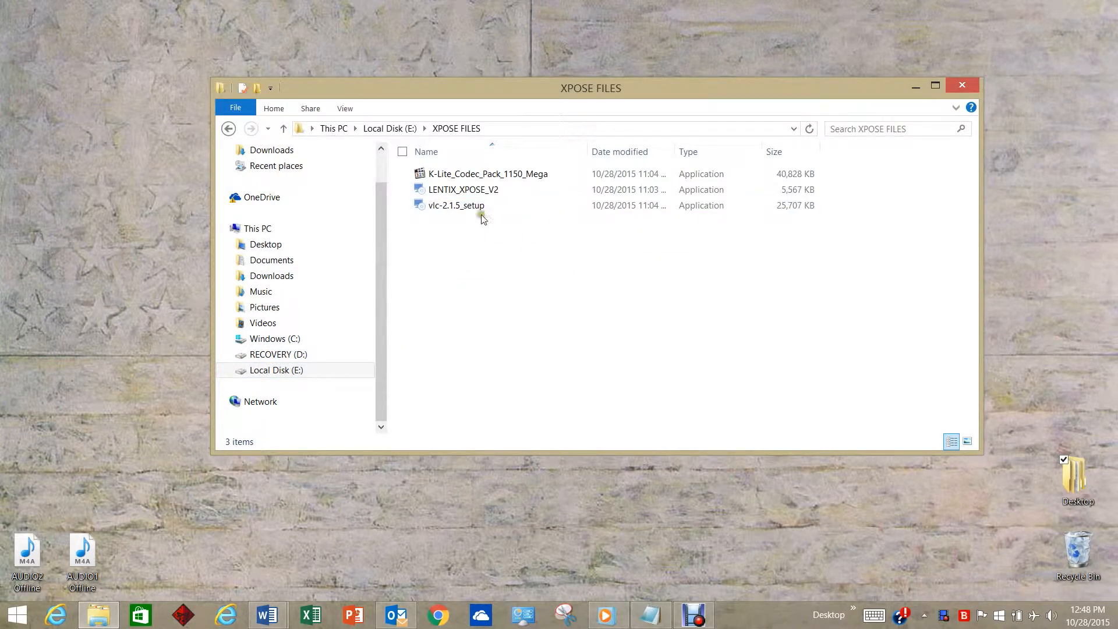
double_click(476, 188)
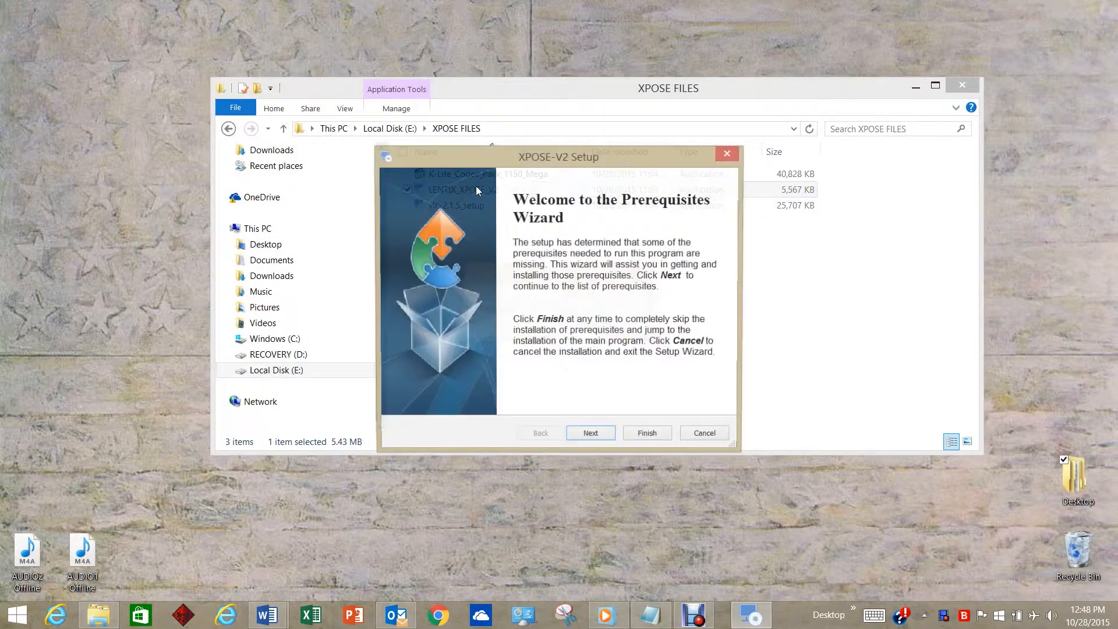
Skip the VLC-2.1.5 prerequisite and continue to the main XPOSE-V2 setup
click(590, 435)
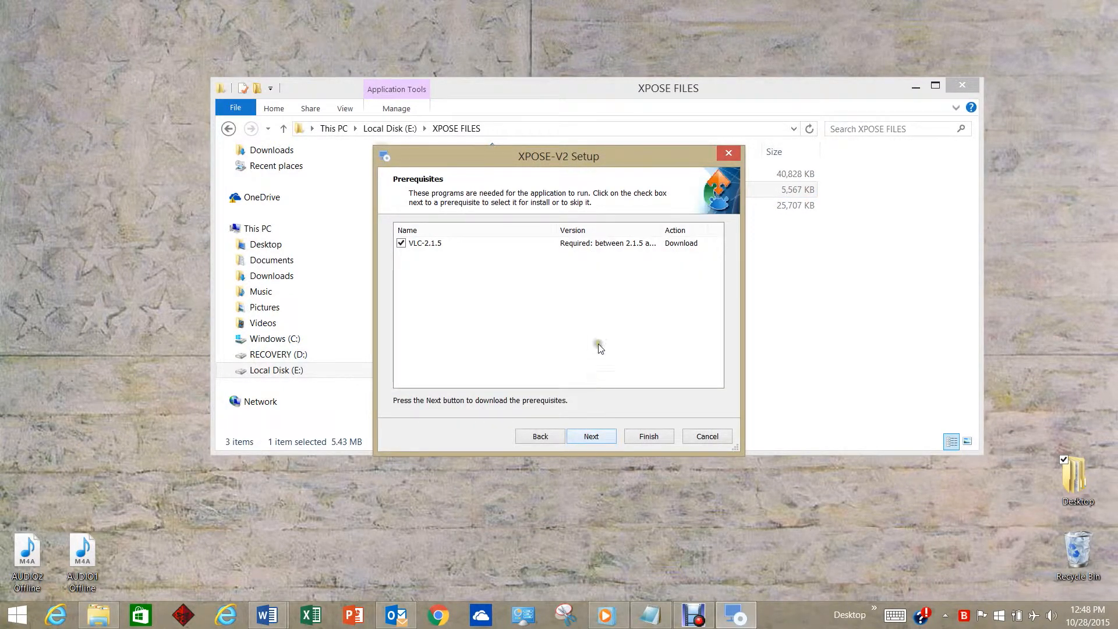
click(401, 244)
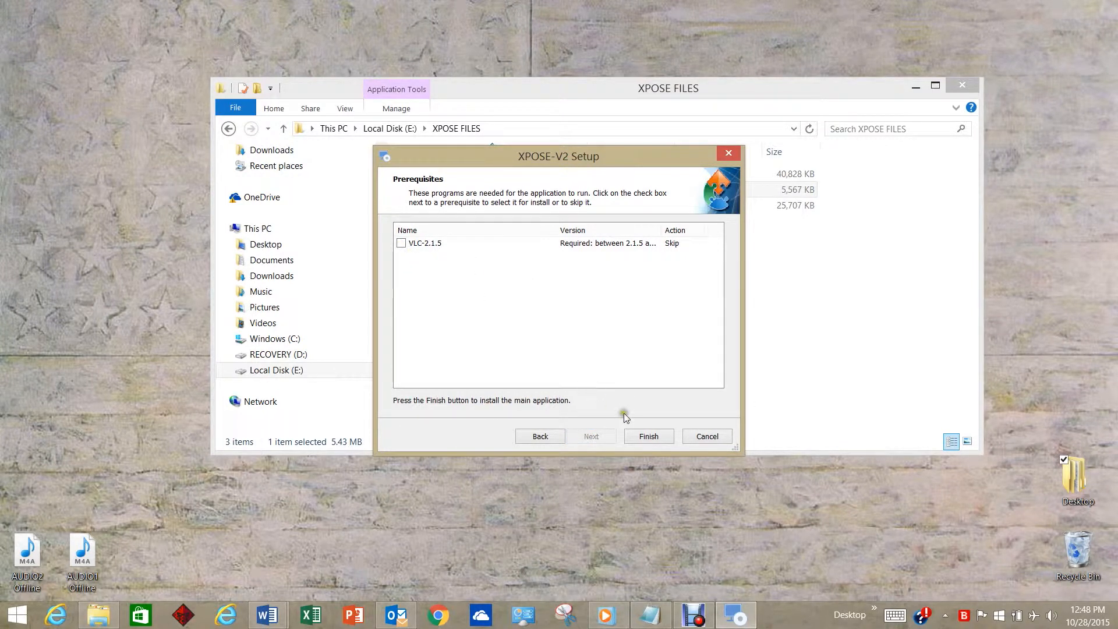
click(644, 438)
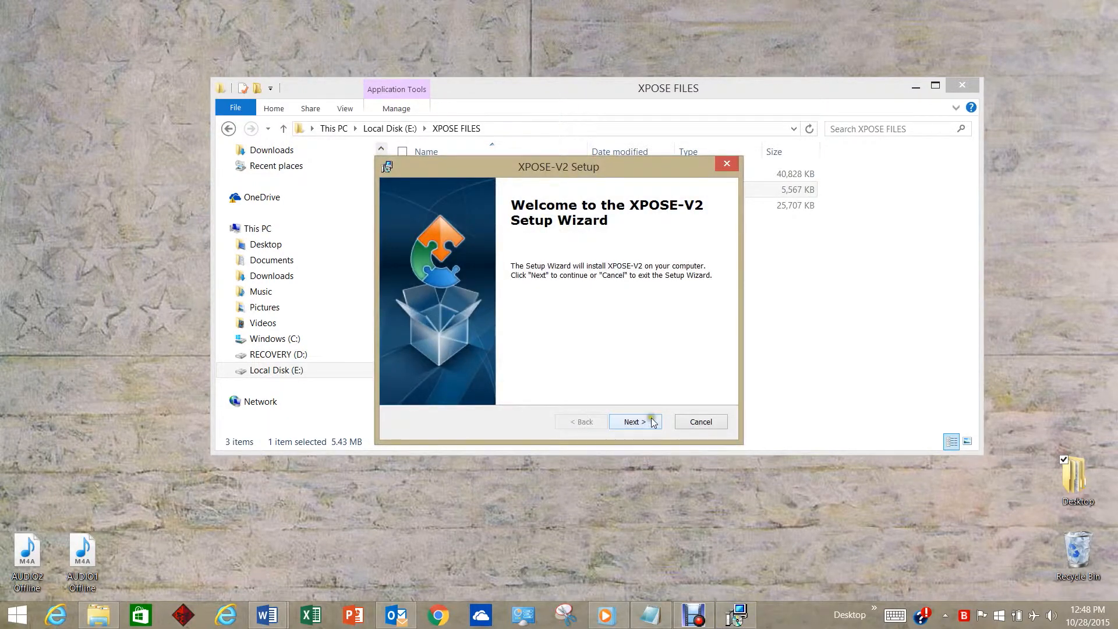
Accept the license agreement, install XPOSE-V2 with permission to make changes, and finish the setup wizard
click(652, 422)
click(434, 367)
click(630, 423)
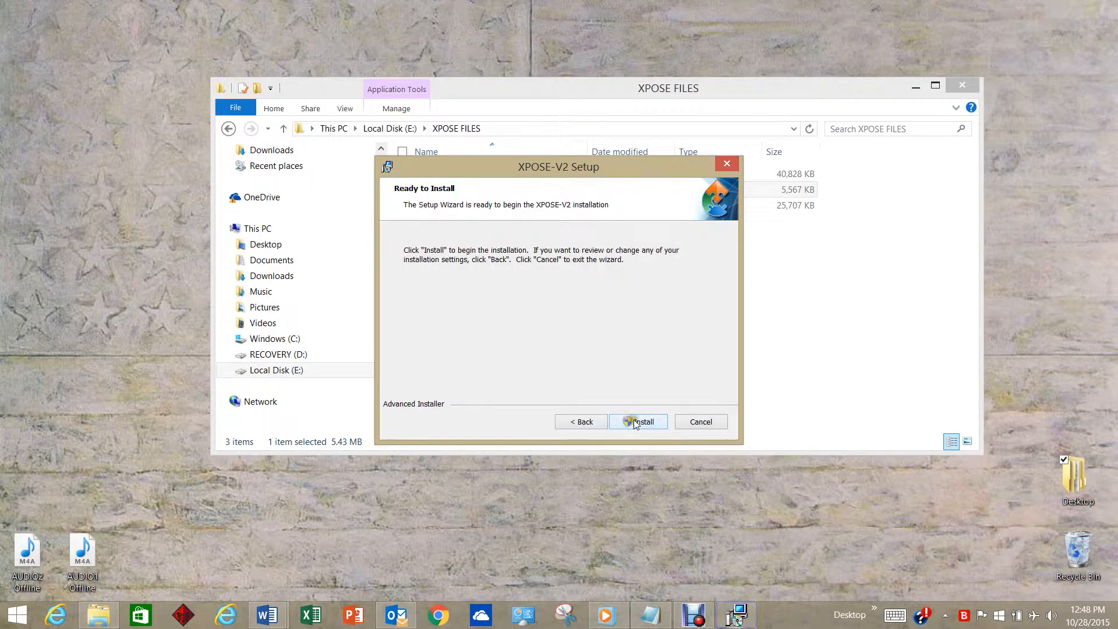
click(630, 422)
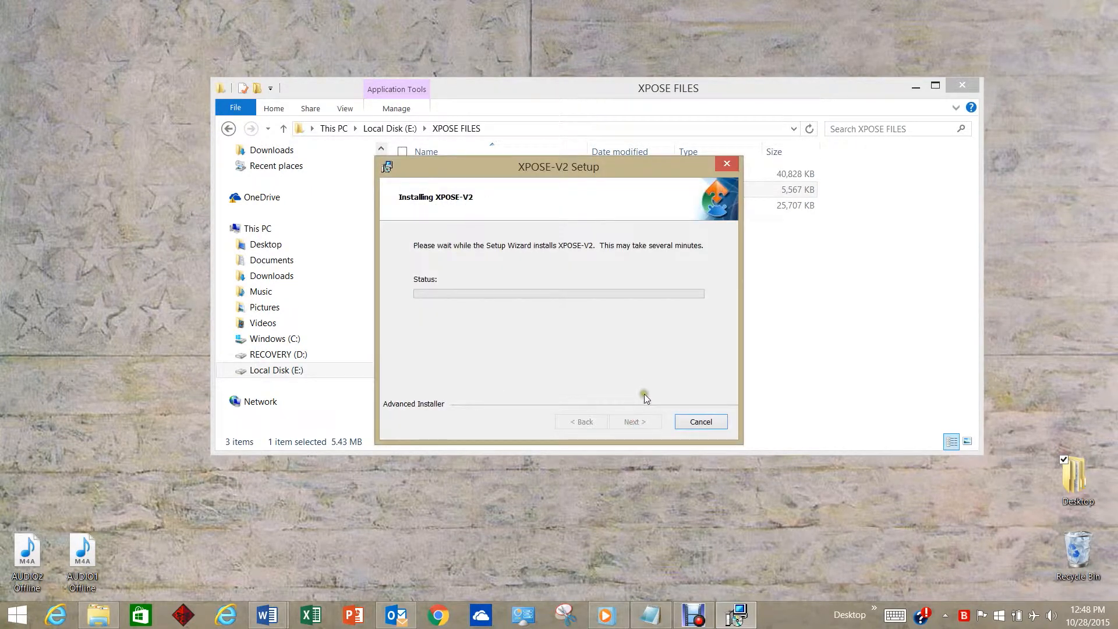
click(629, 330)
click(635, 420)
Install VLC-2.1.5 using vlc-2.1.5_setup from the XPOSE FILES folder, accepting the license terms and allowing changes to the computer
click(965, 205)
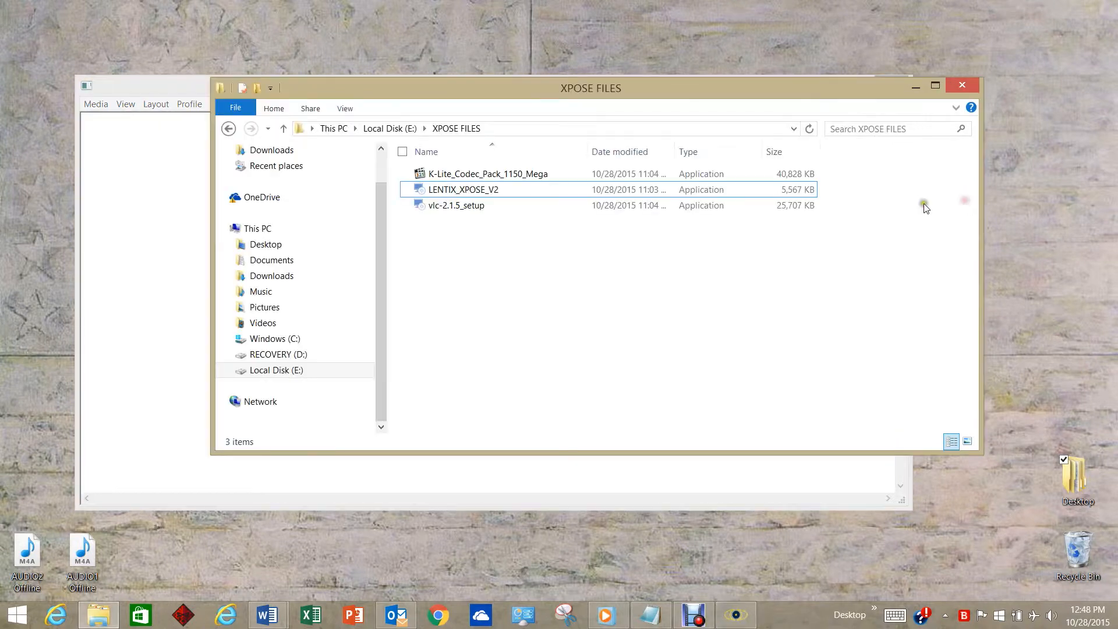
click(458, 207)
double_click(459, 208)
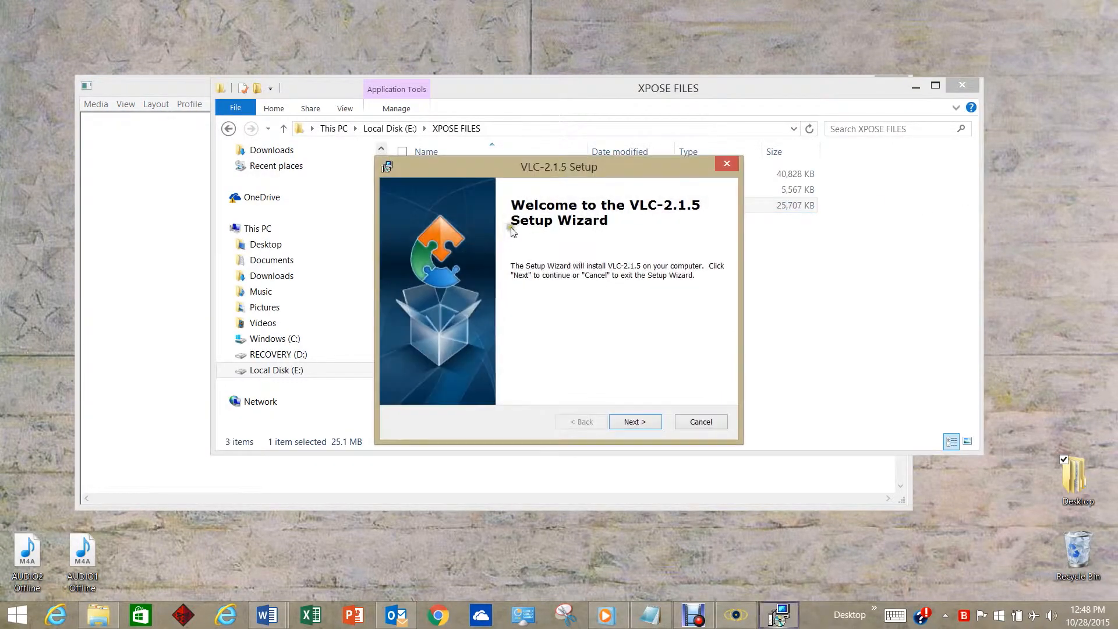
click(634, 421)
click(463, 369)
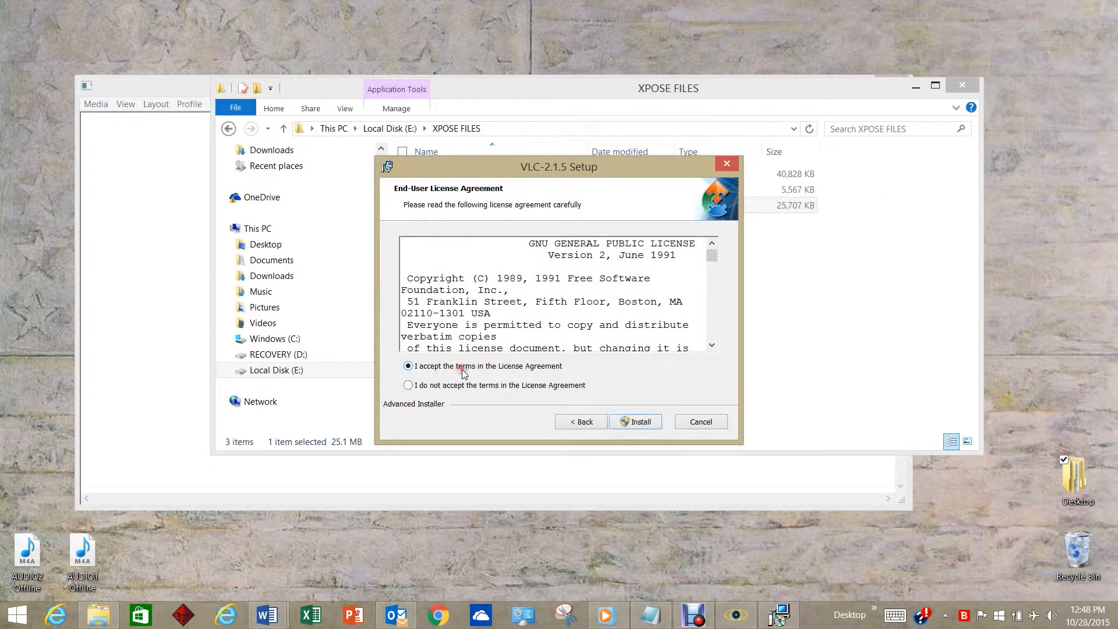
click(633, 423)
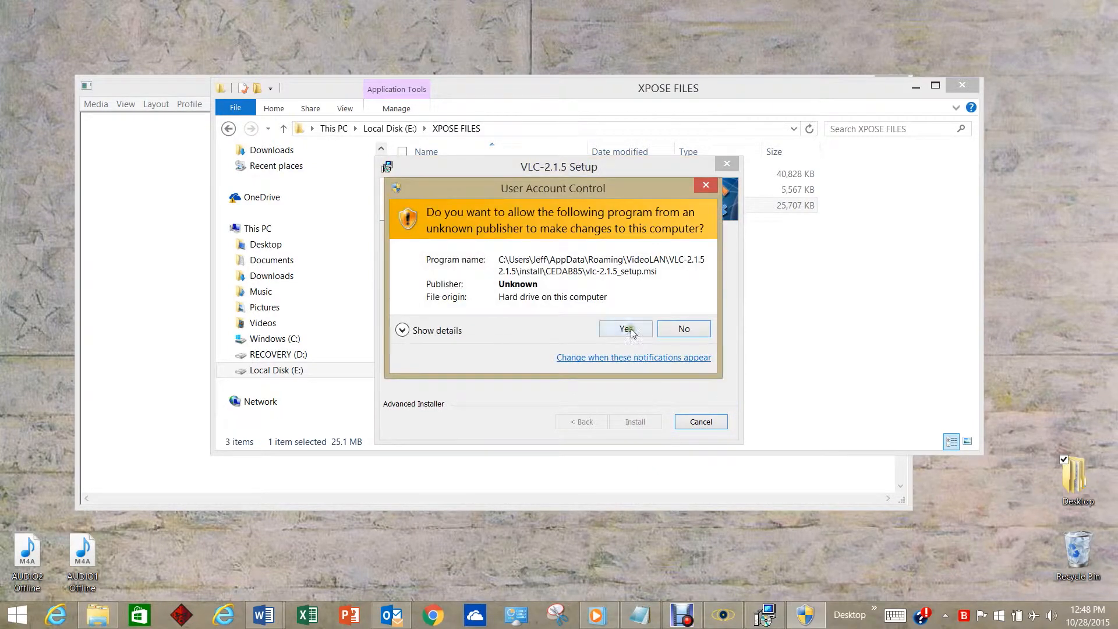
click(679, 327)
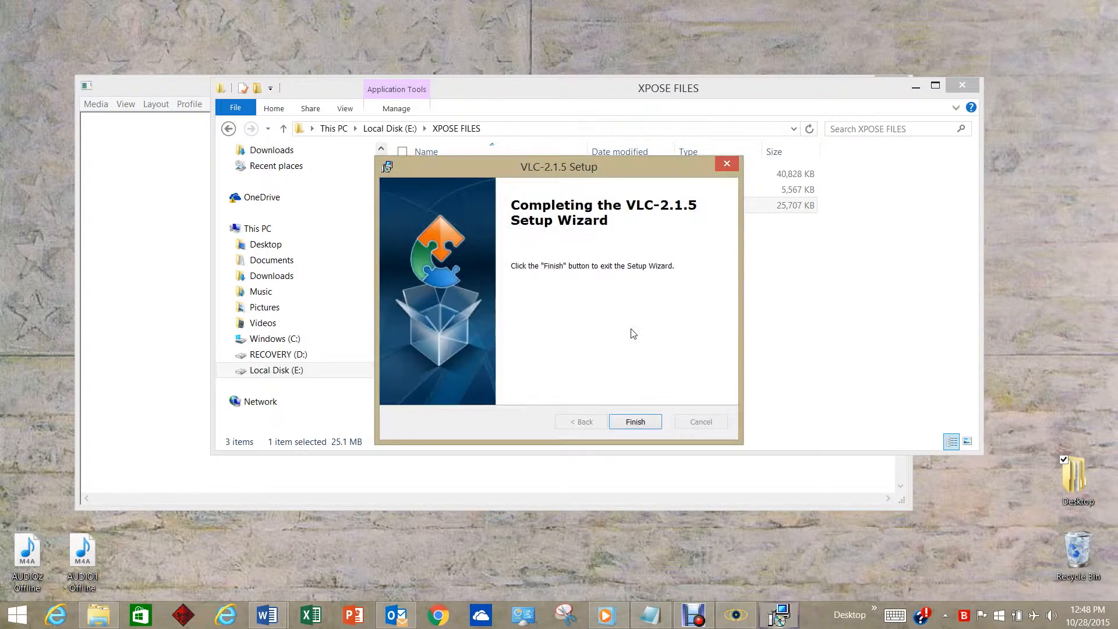
click(637, 421)
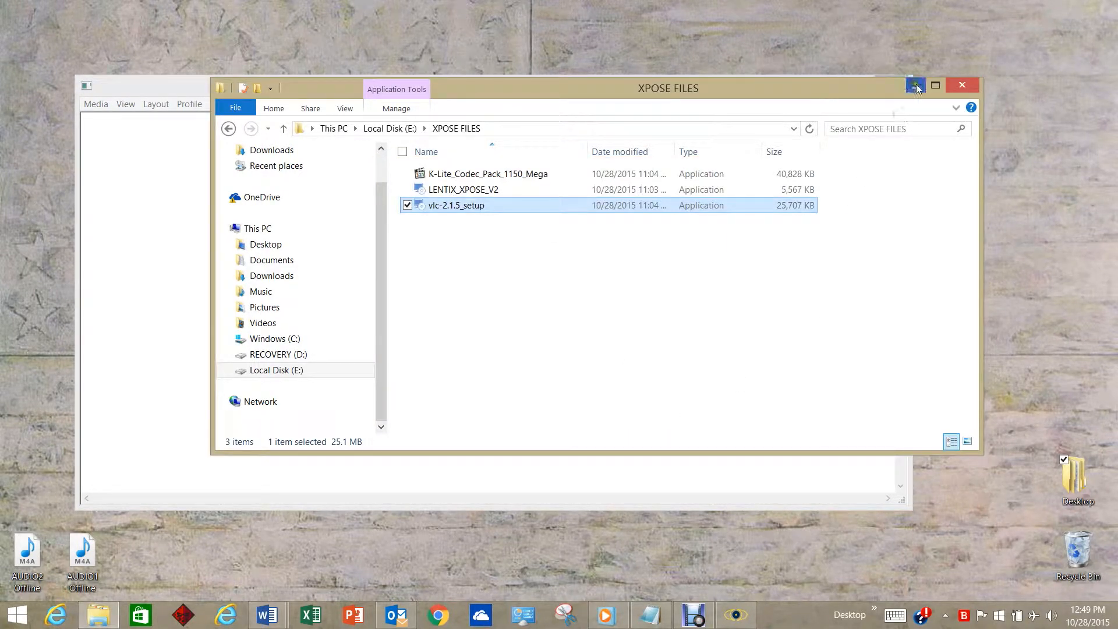
Minimize the file window, maximize XPOSE and create an offline activation certificate request with the Activate Trial option
click(915, 87)
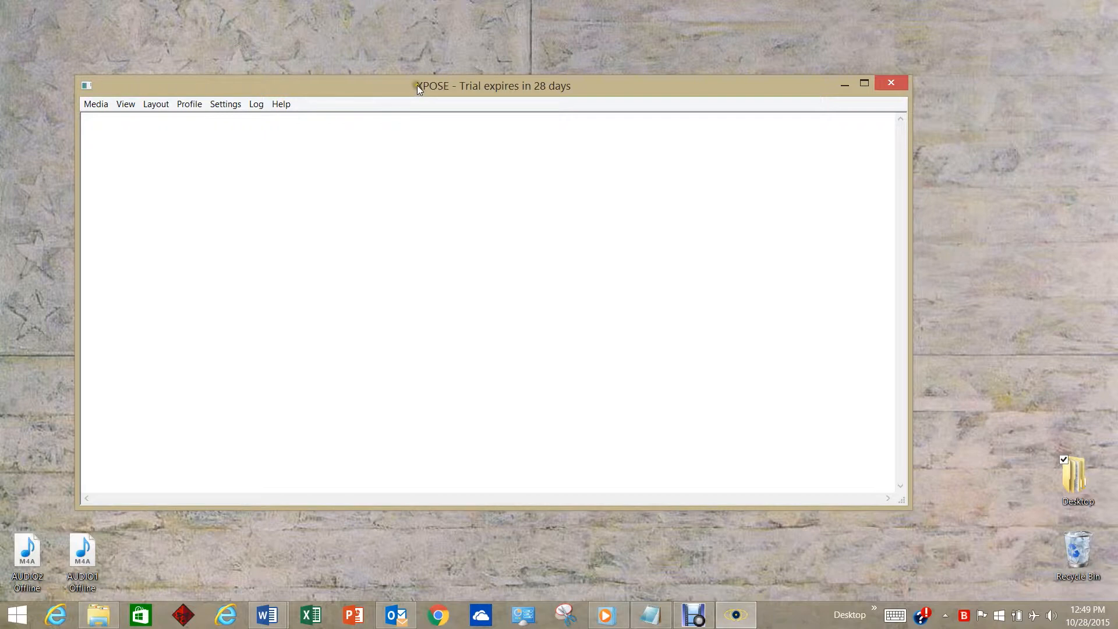
click(865, 84)
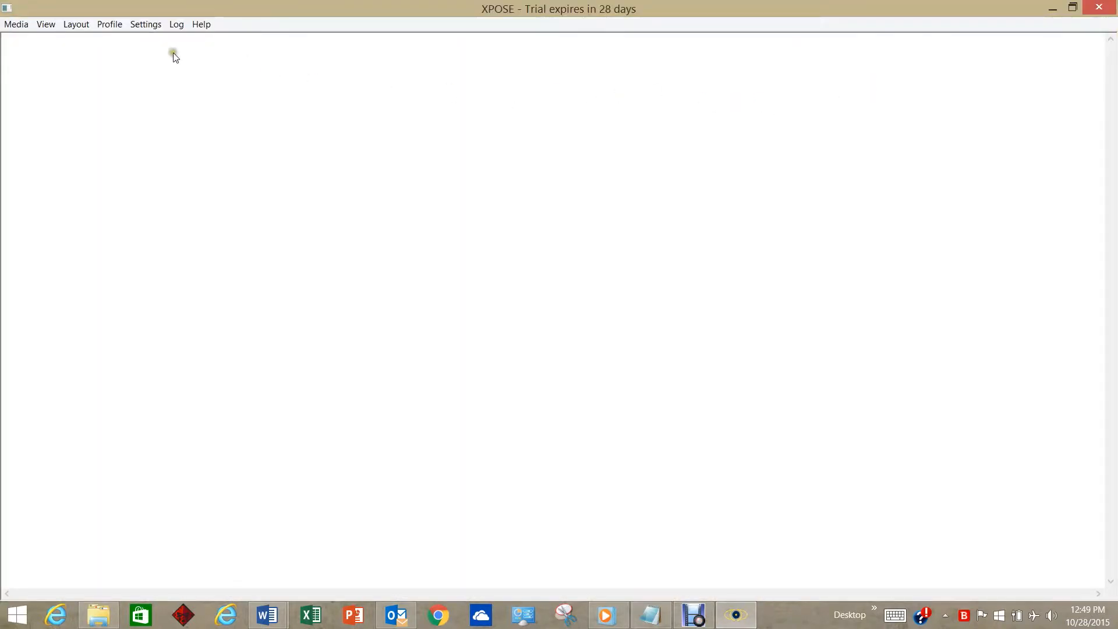
click(204, 26)
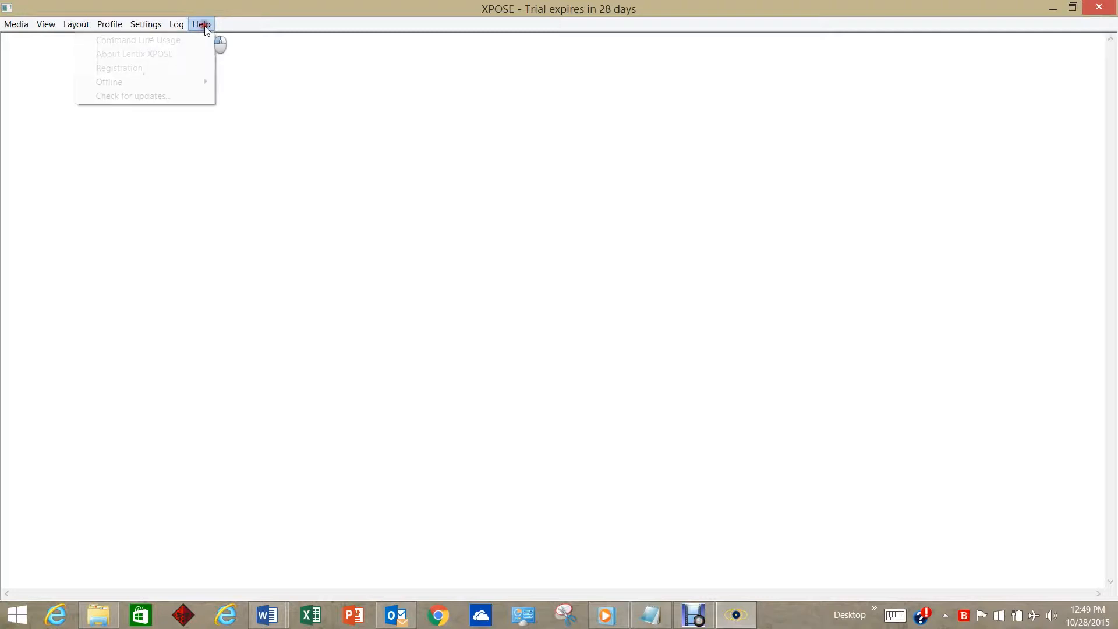
mouse_move(128, 83)
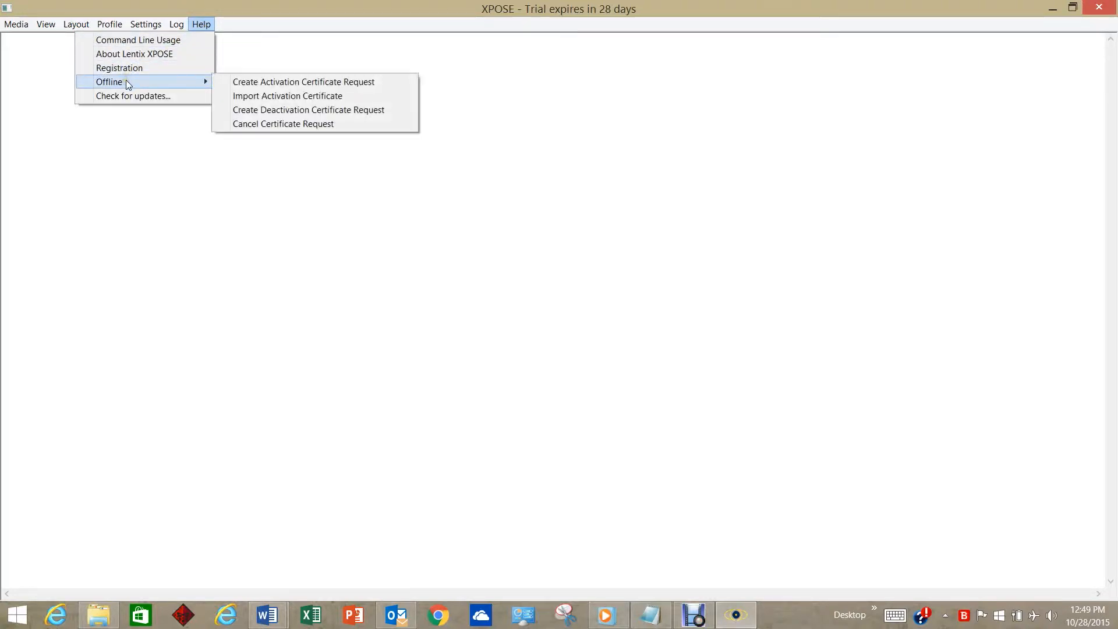
click(258, 83)
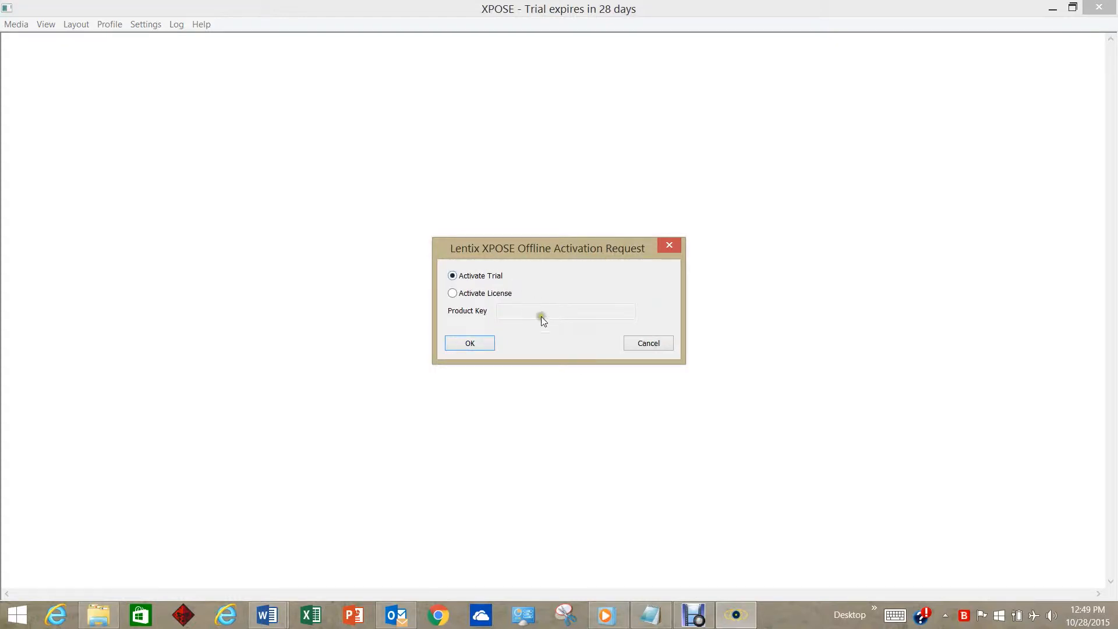
click(468, 343)
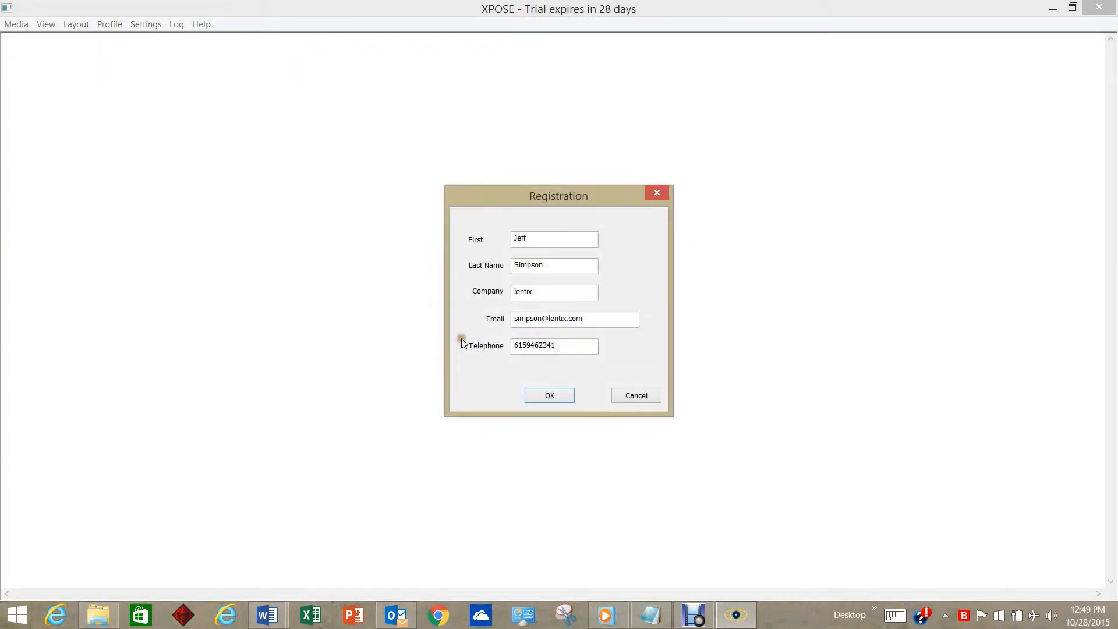
Review the prefilled name, company, email and telephone fields in the registration form and submit it
click(571, 243)
click(556, 340)
click(552, 396)
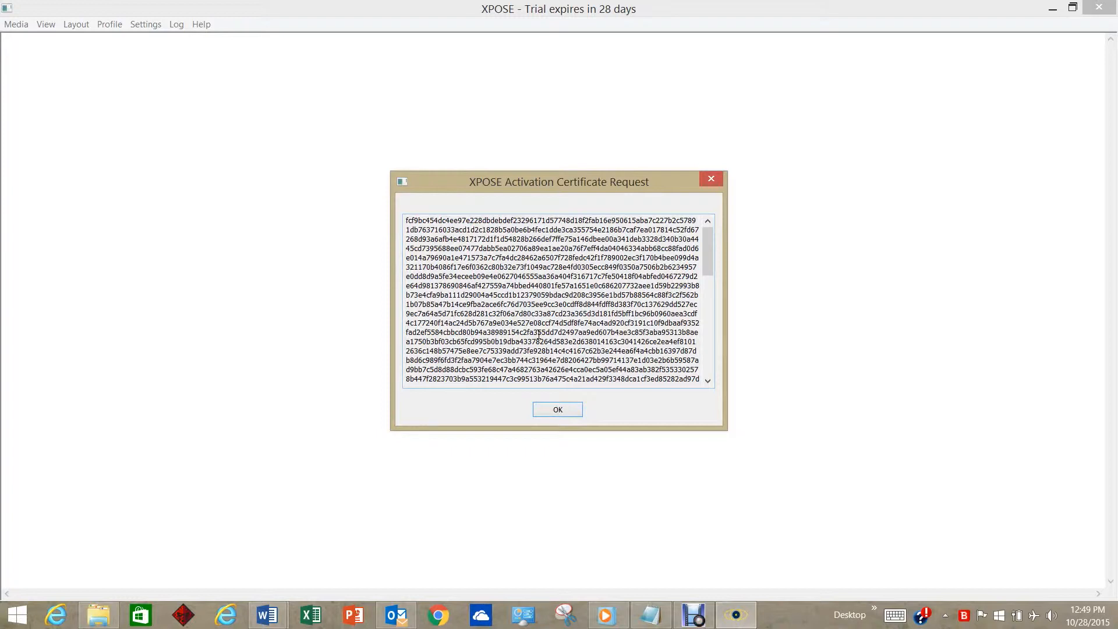
Copy the entire activation certificate request text and close its dialog
mouse_move(710, 247)
mouse_down()
mouse_move(700, 355)
mouse_move(704, 241)
mouse_up()
right_click(569, 299)
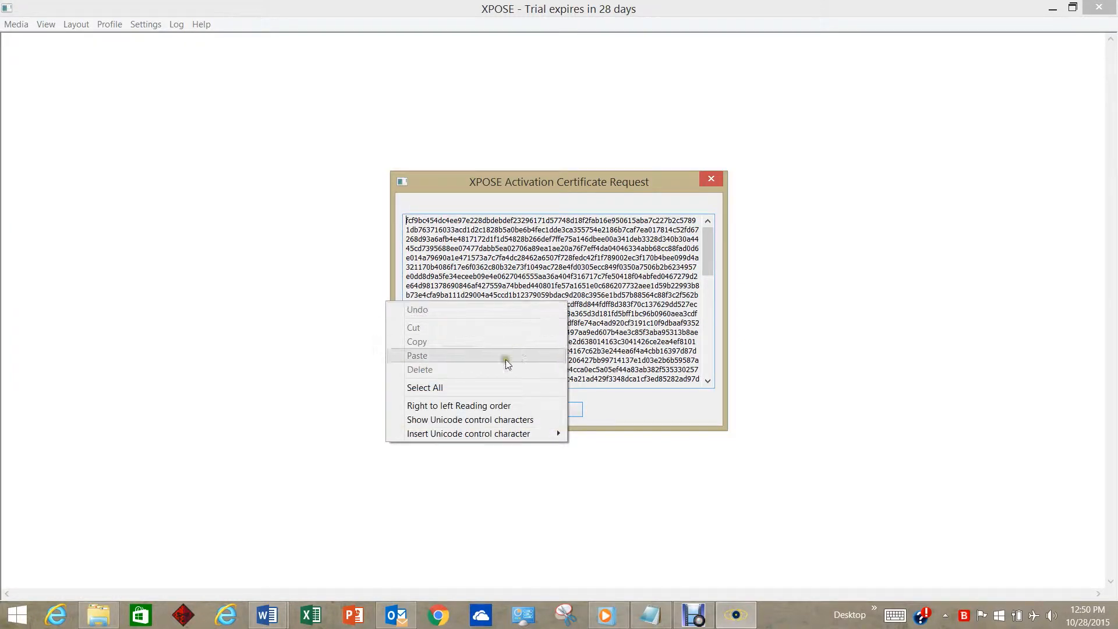
click(473, 385)
right_click(523, 277)
click(489, 317)
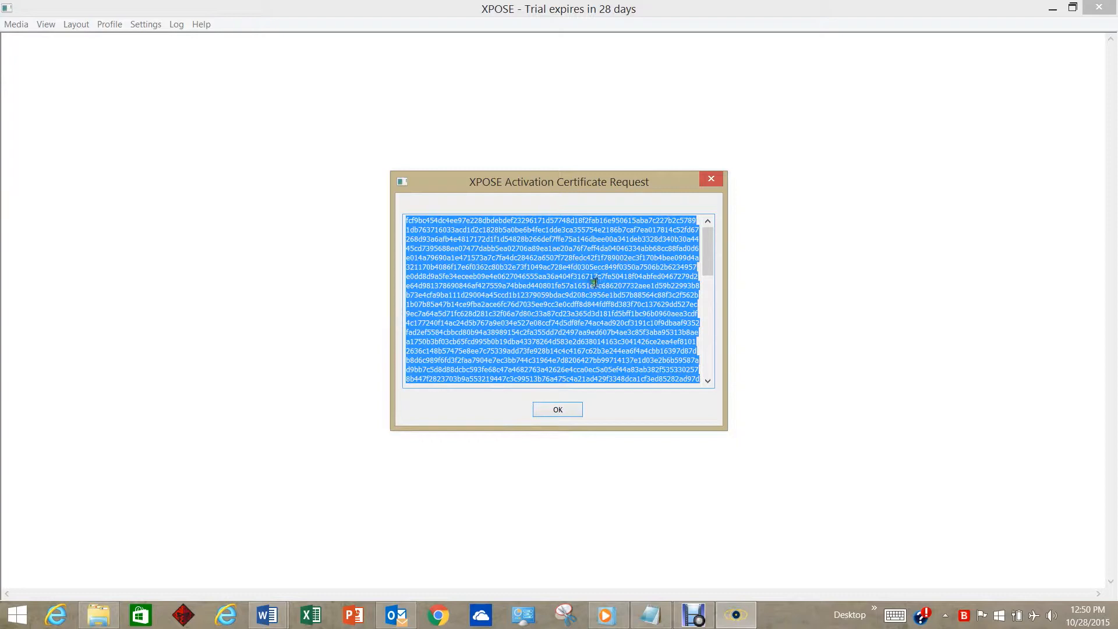
click(579, 408)
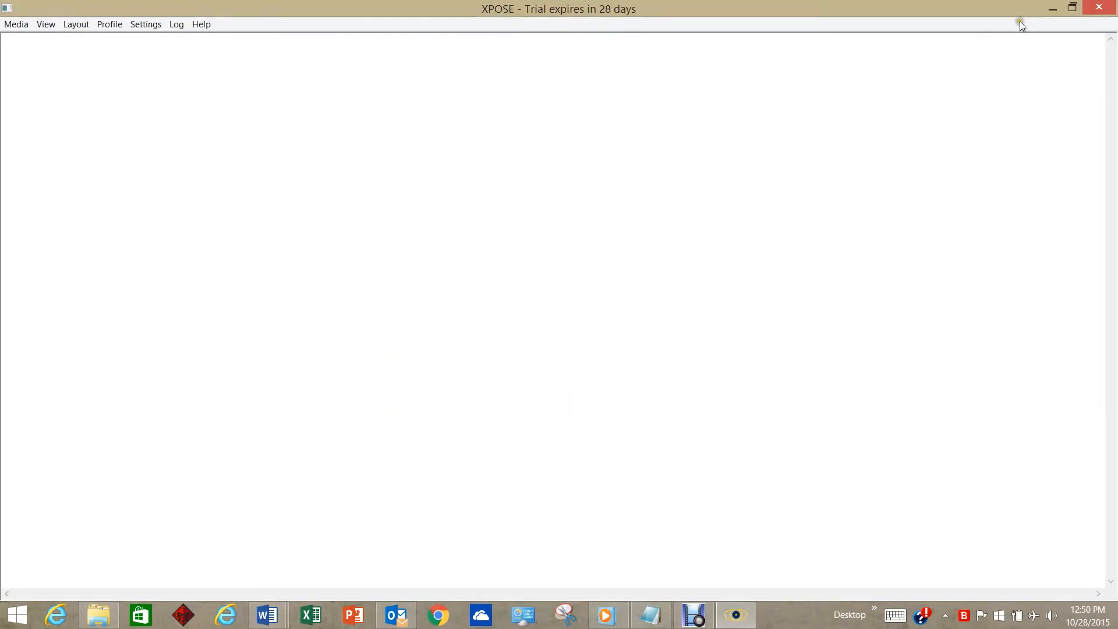
Minimize XPOSE, switch to the blank Notepad document and paste the copied activation certificate request text into it
click(1052, 9)
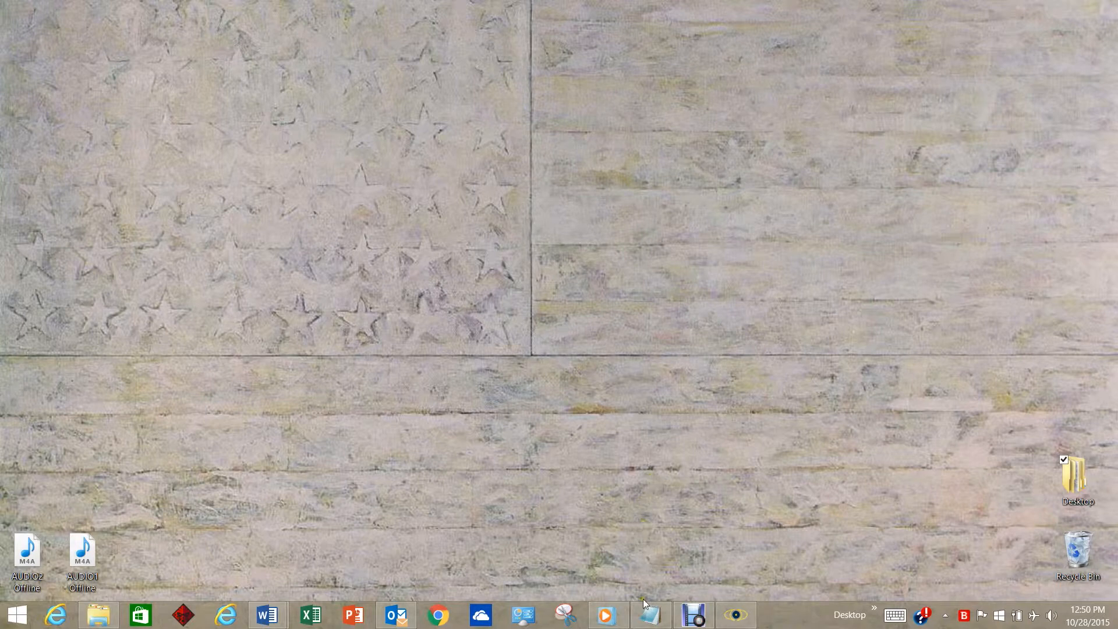
click(644, 615)
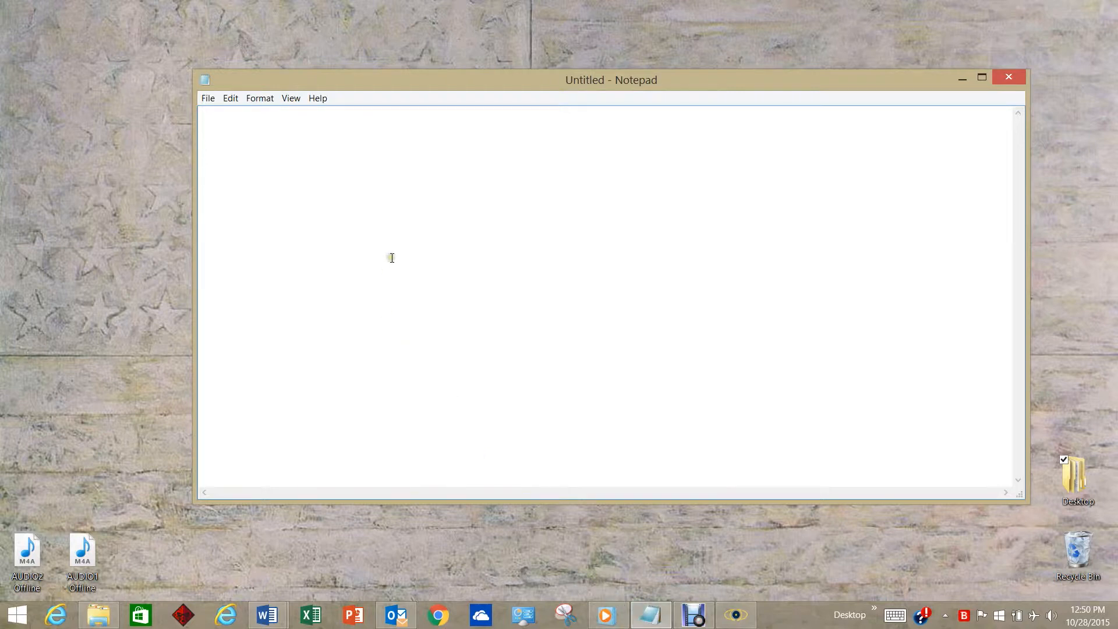
right_click(296, 149)
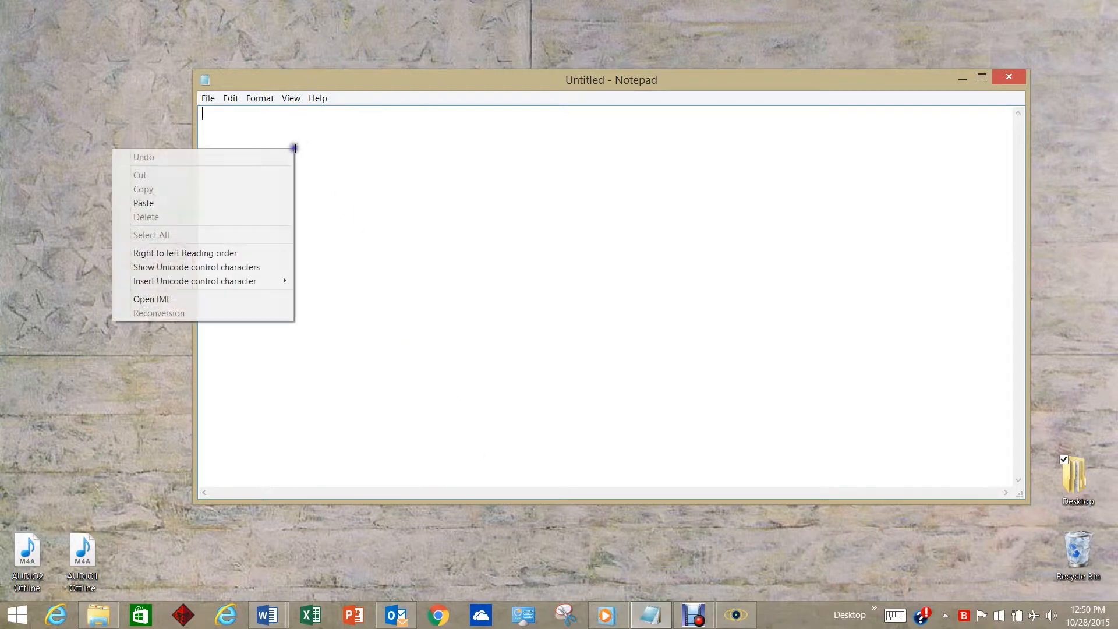
click(254, 204)
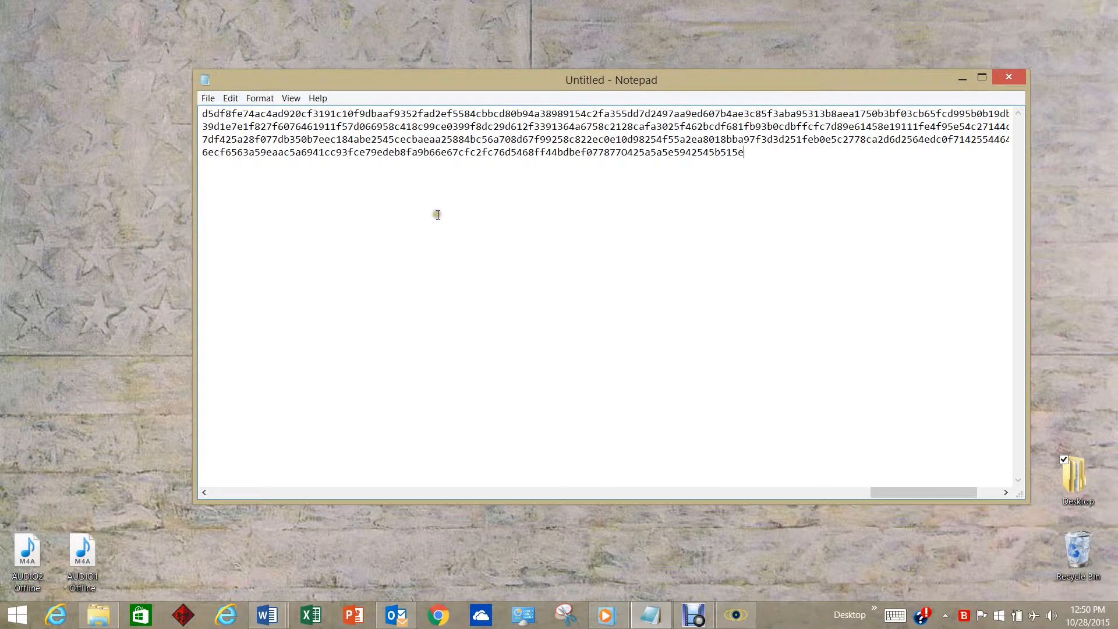
Save the Notepad document under the name cert_request, choosing Local Disk (E:) as the destination
click(208, 99)
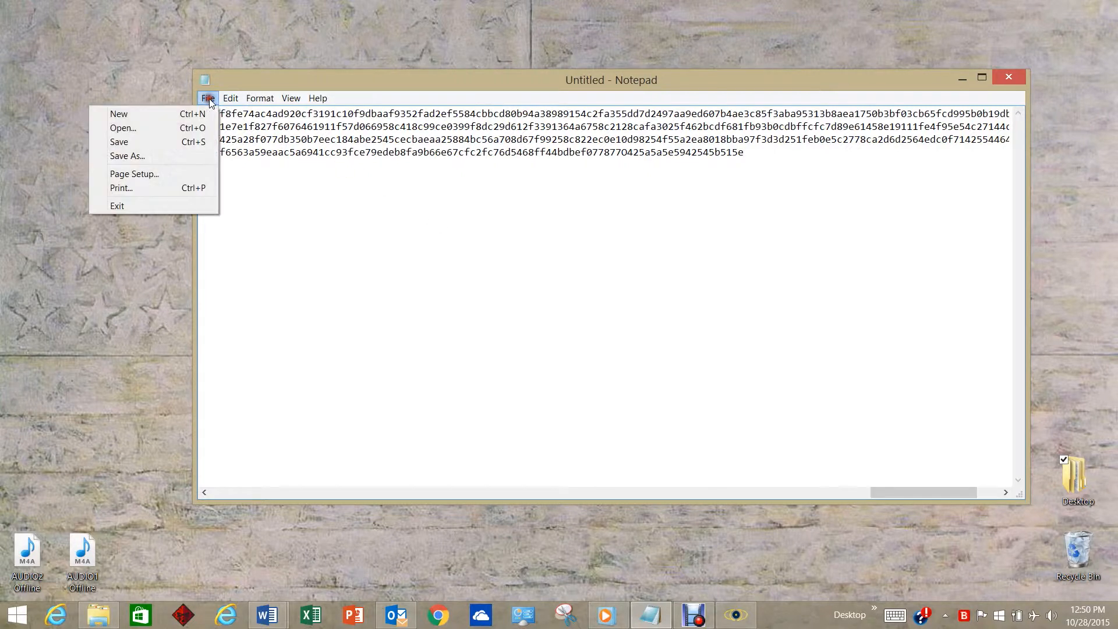
click(147, 157)
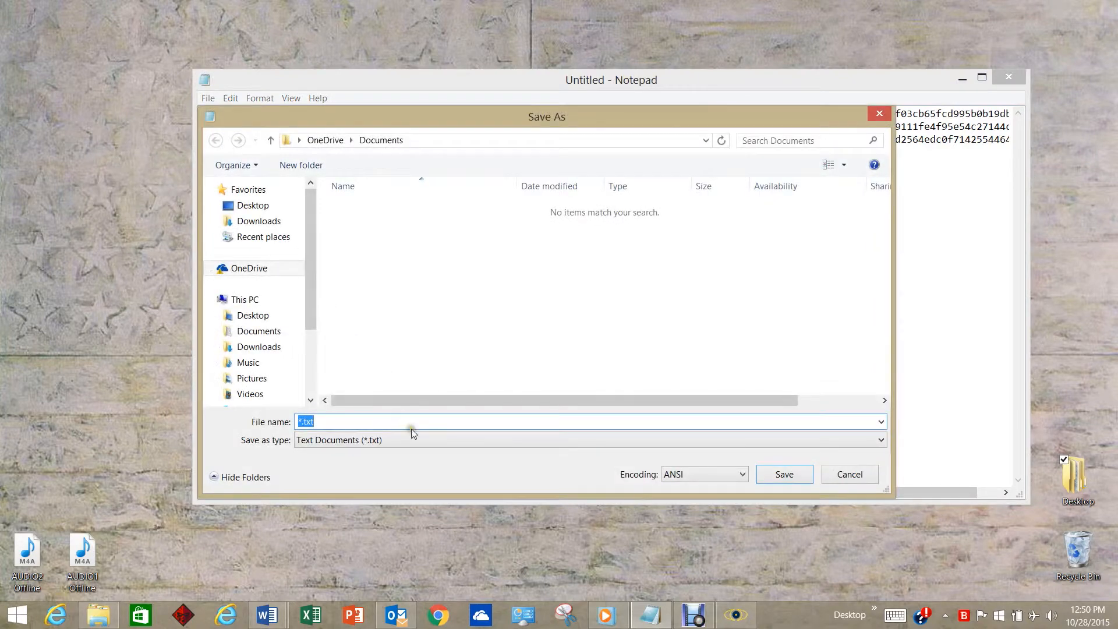
text(cert_request)
drag(310, 251, 308, 323)
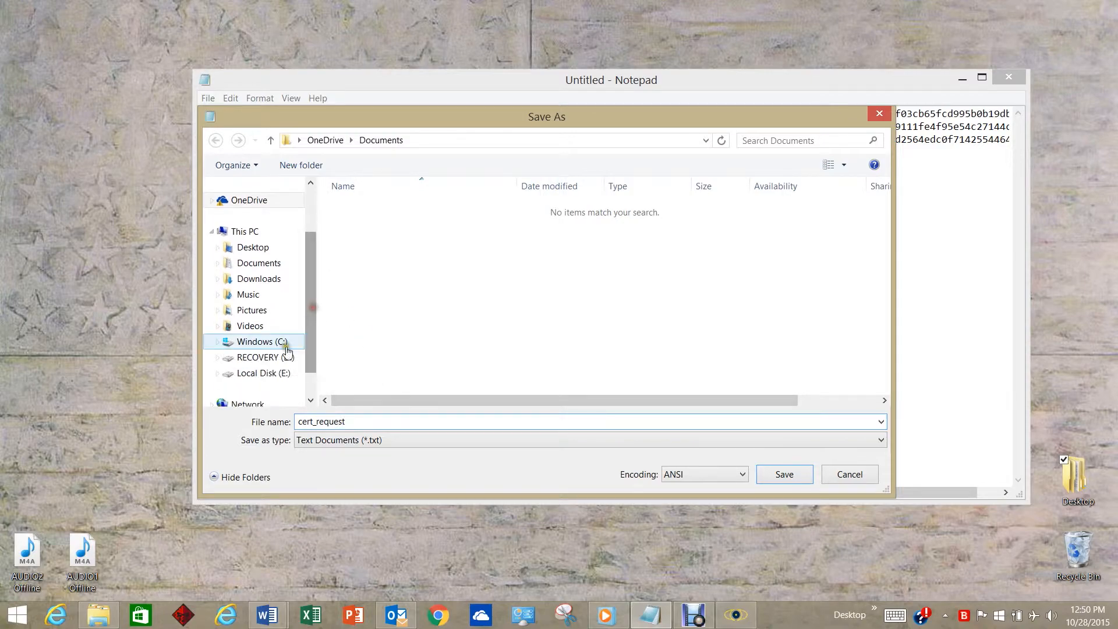
click(260, 373)
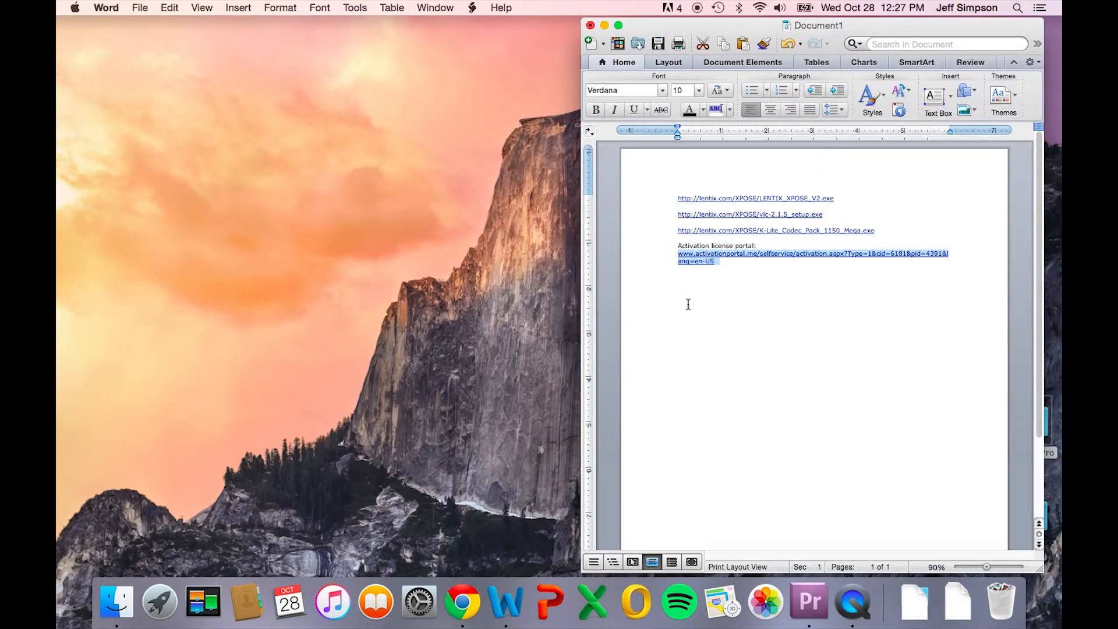
click(462, 603)
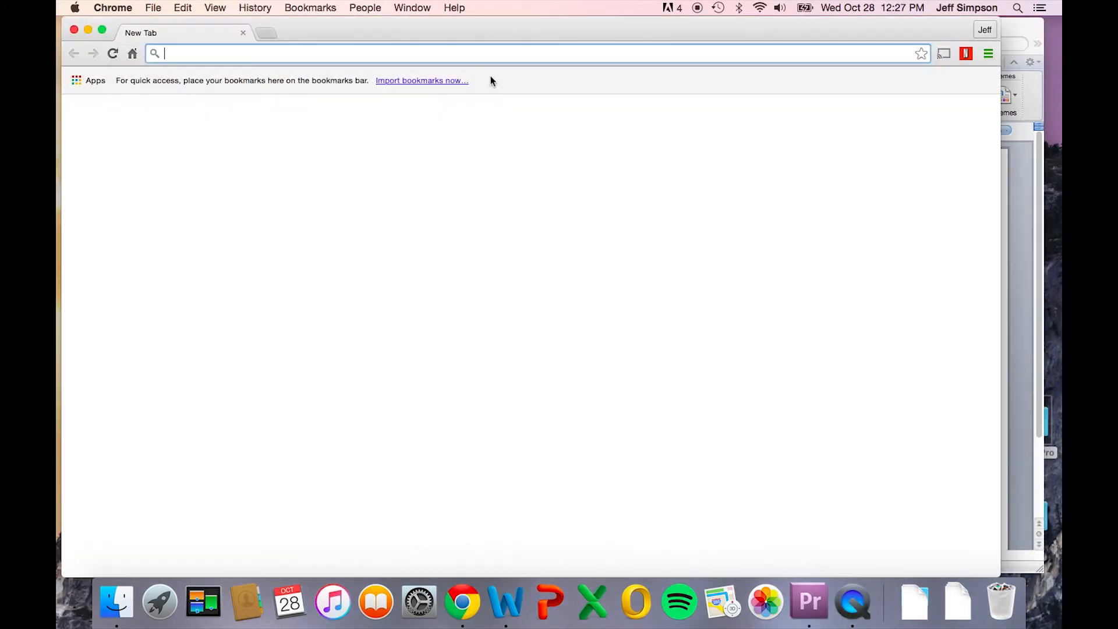
key(super+v)
key(Return)
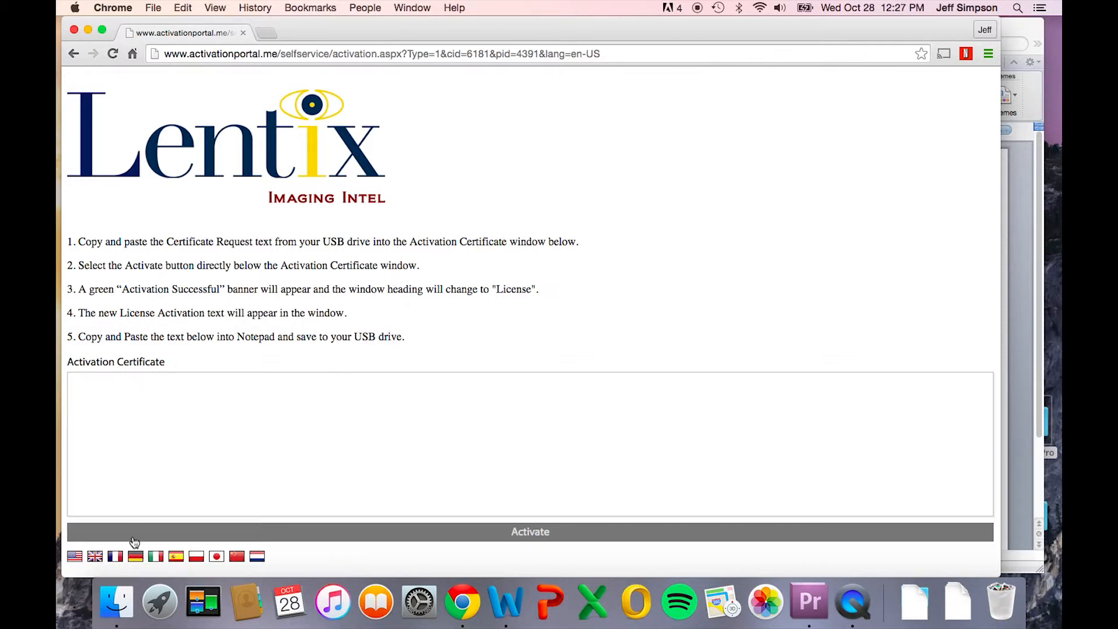
Open cert_request.txt from the XPOSE FILES folder on the USB drive and copy its entire text
click(124, 597)
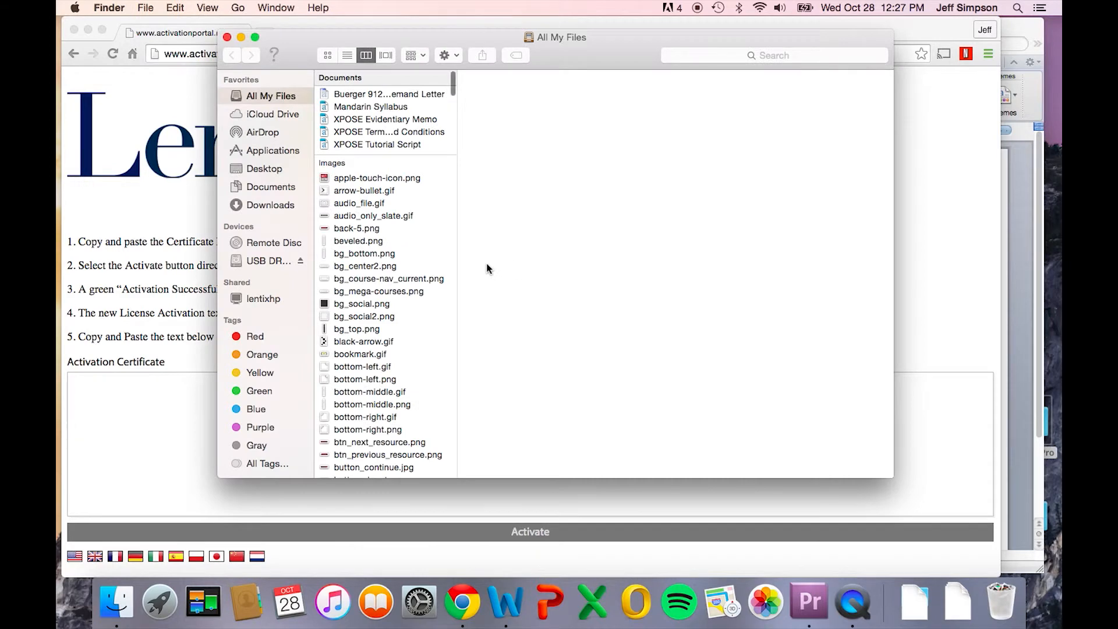
click(267, 261)
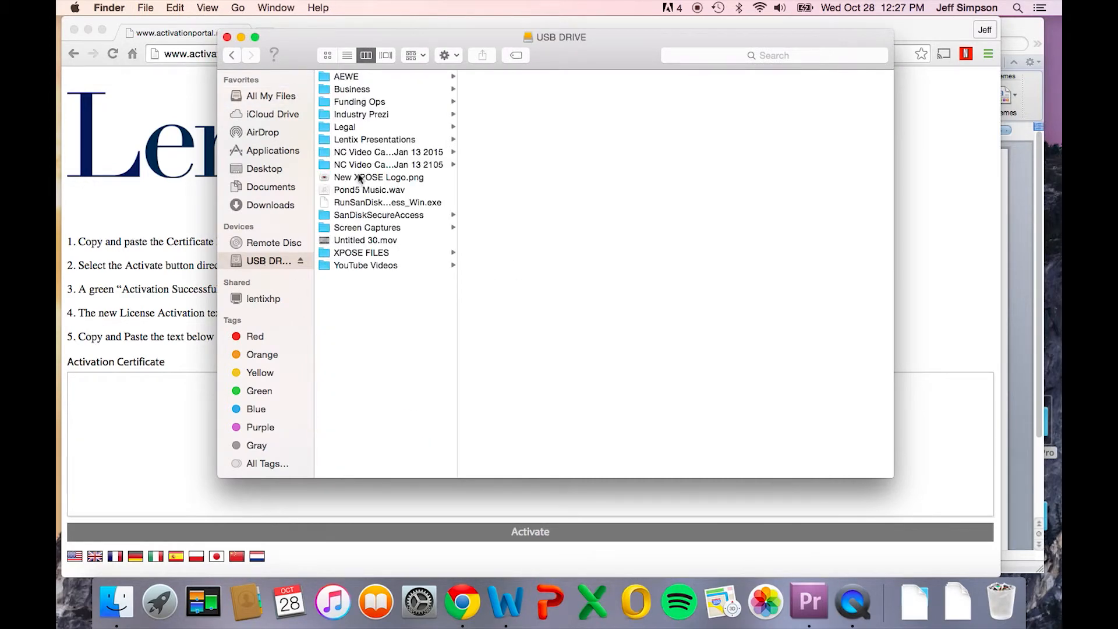
click(362, 252)
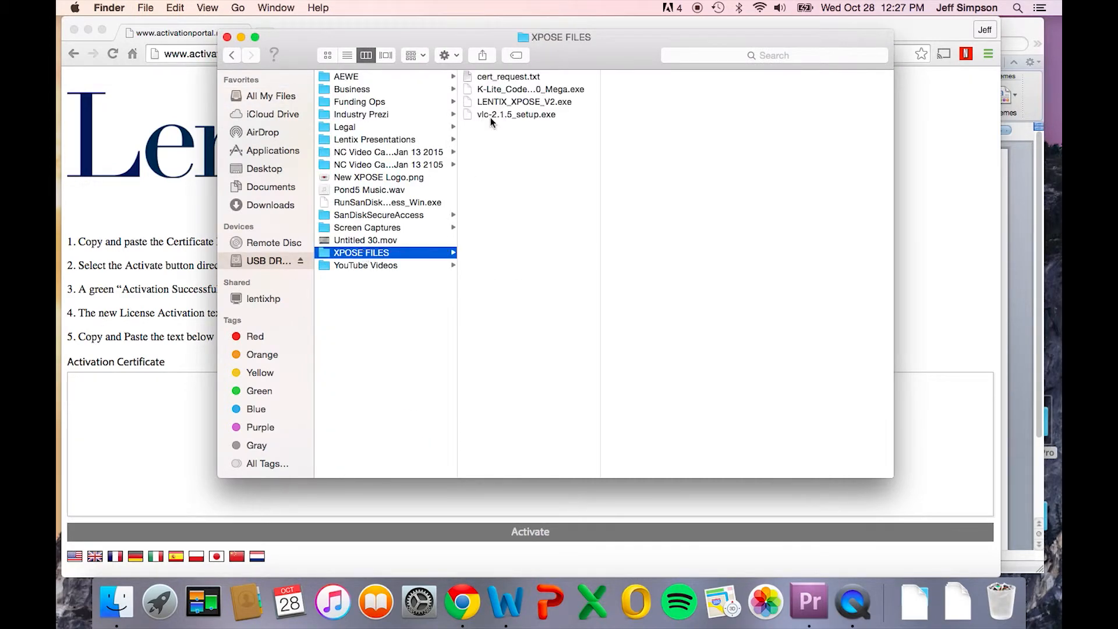
double_click(508, 77)
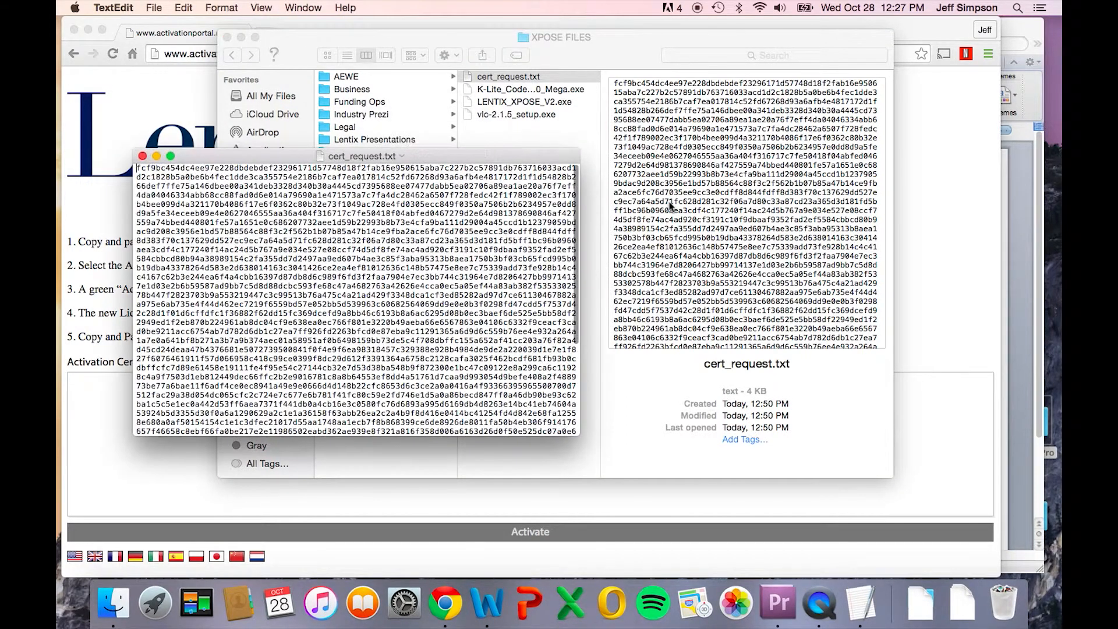
key(super+a)
right_click(464, 253)
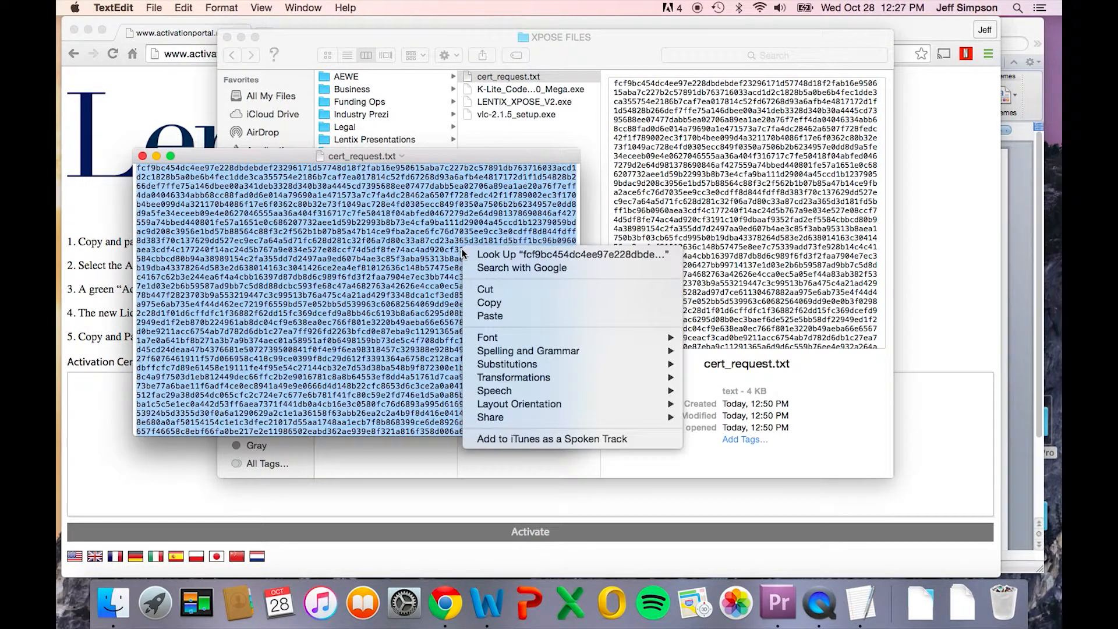
click(488, 302)
Paste the certificate request text into the portal's Activation Certificate field and activate it
click(128, 446)
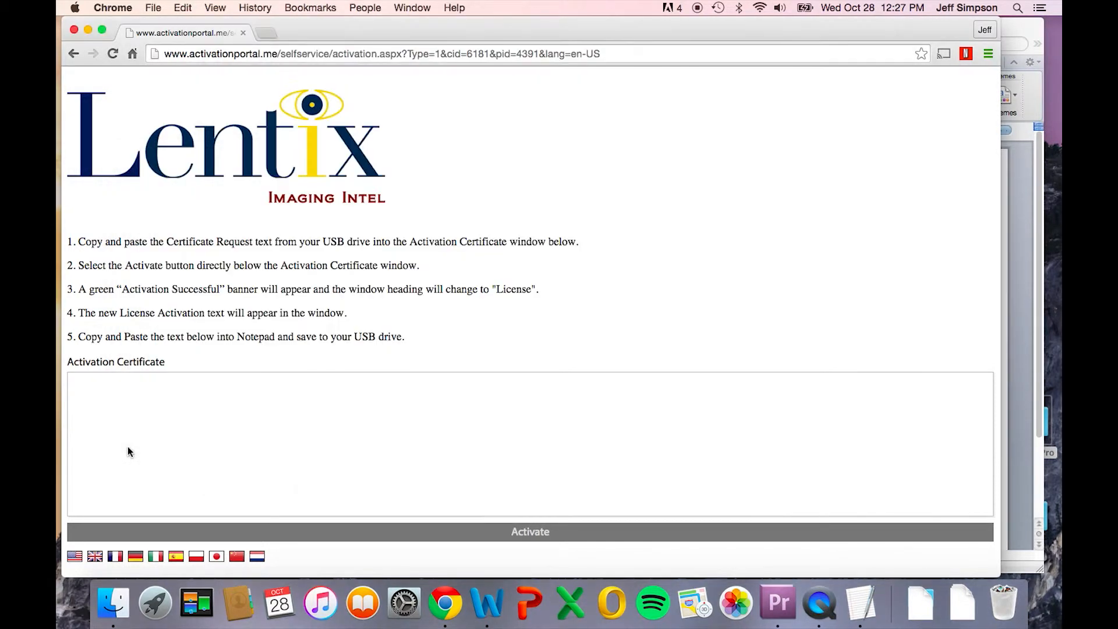
right_click(128, 446)
click(150, 461)
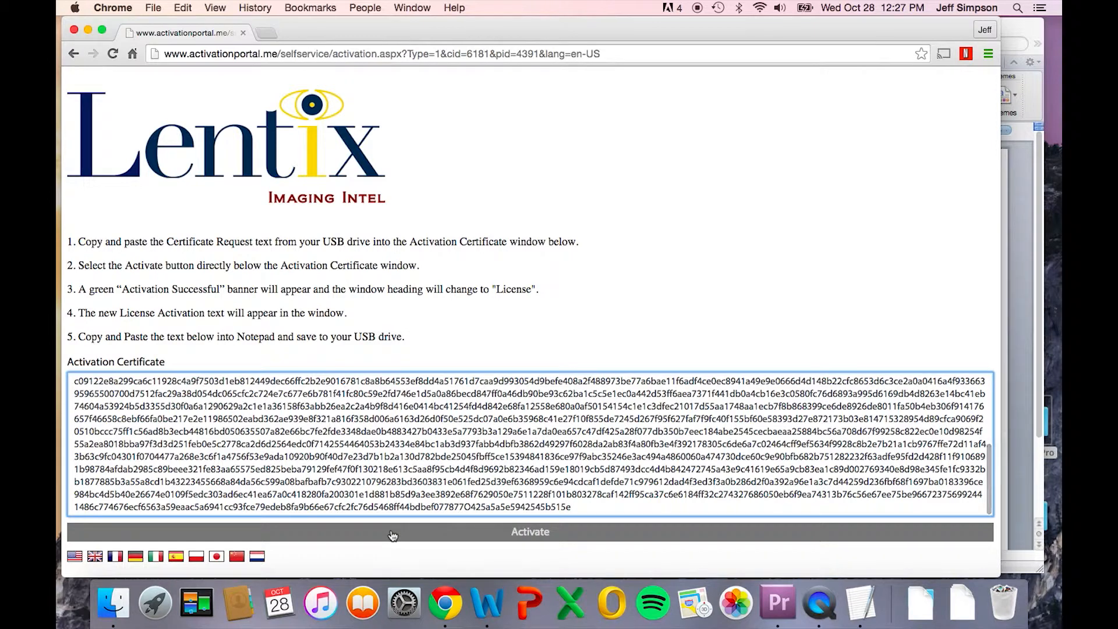
click(520, 538)
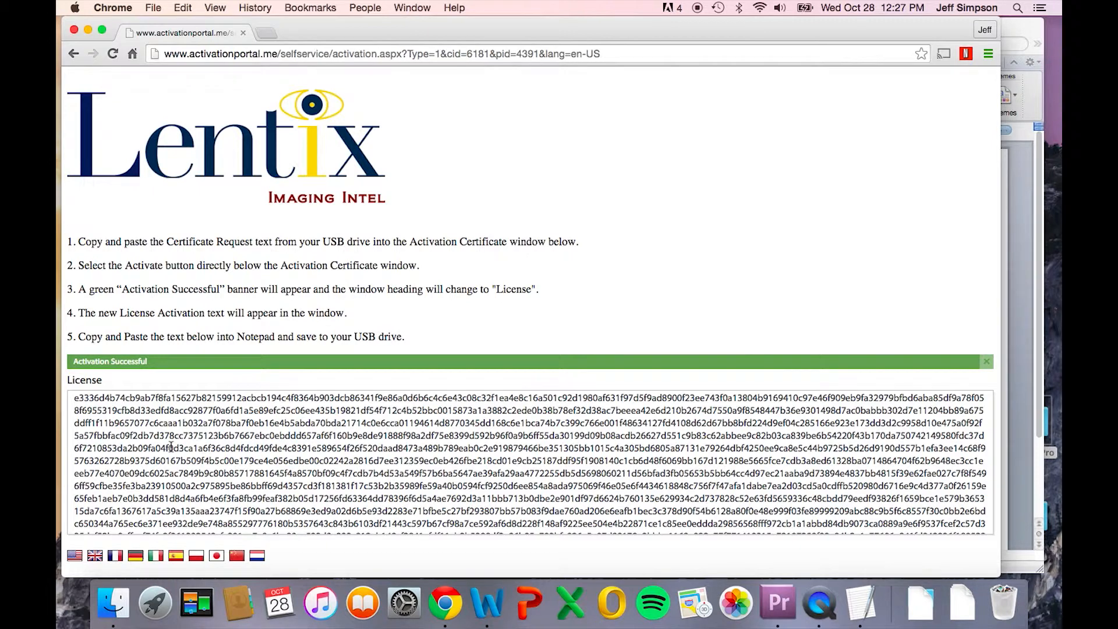
Copy the entire License text from the portal and paste it into a new TextEdit document
right_click(203, 441)
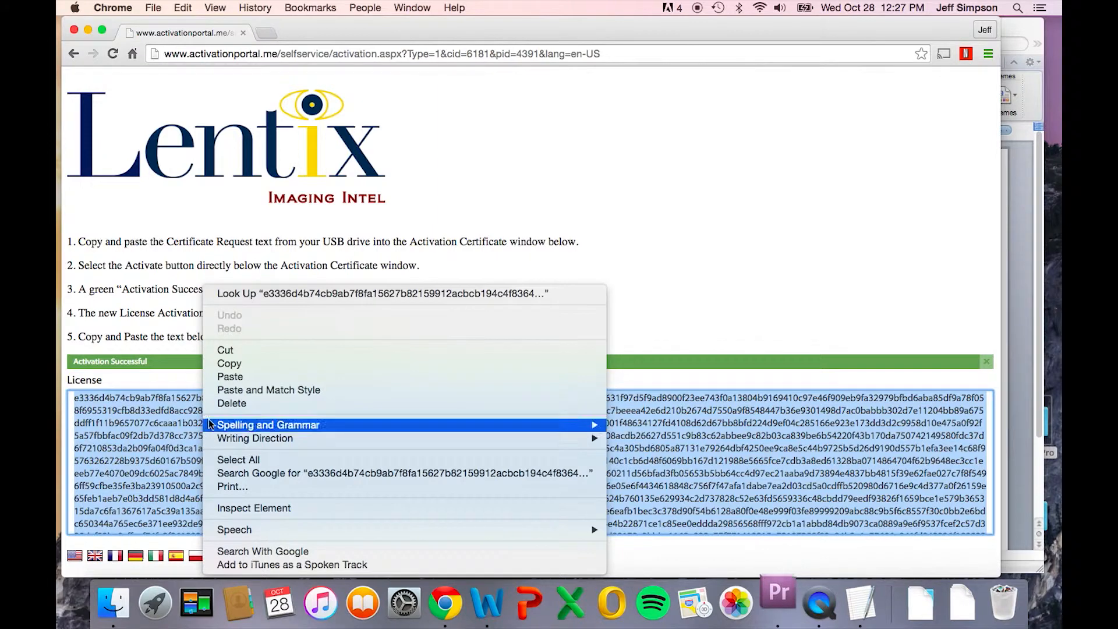
click(221, 365)
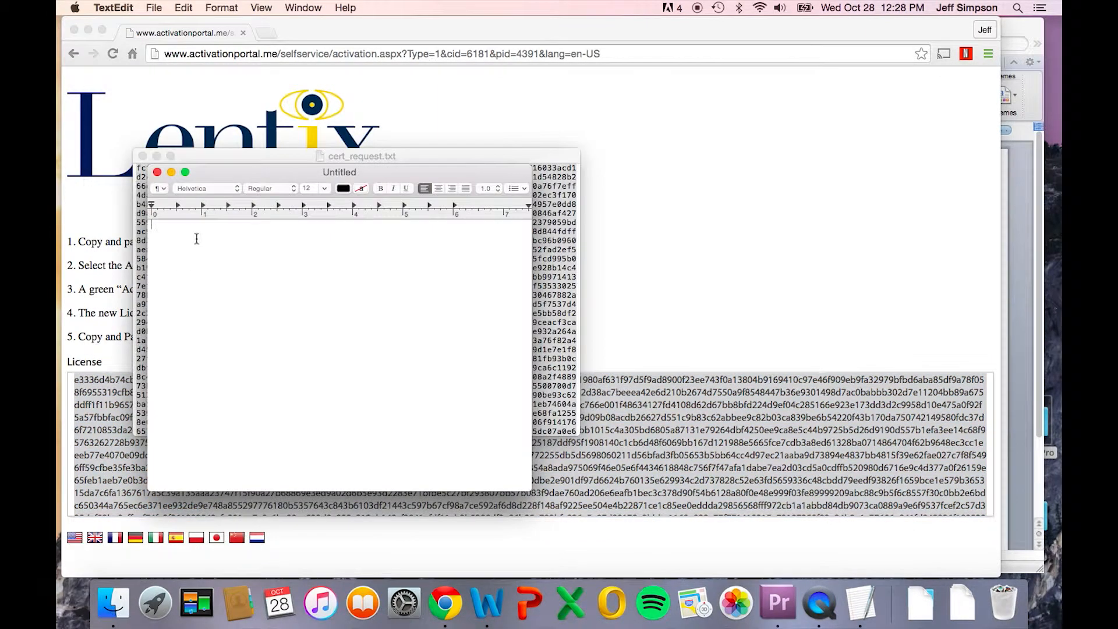
right_click(183, 240)
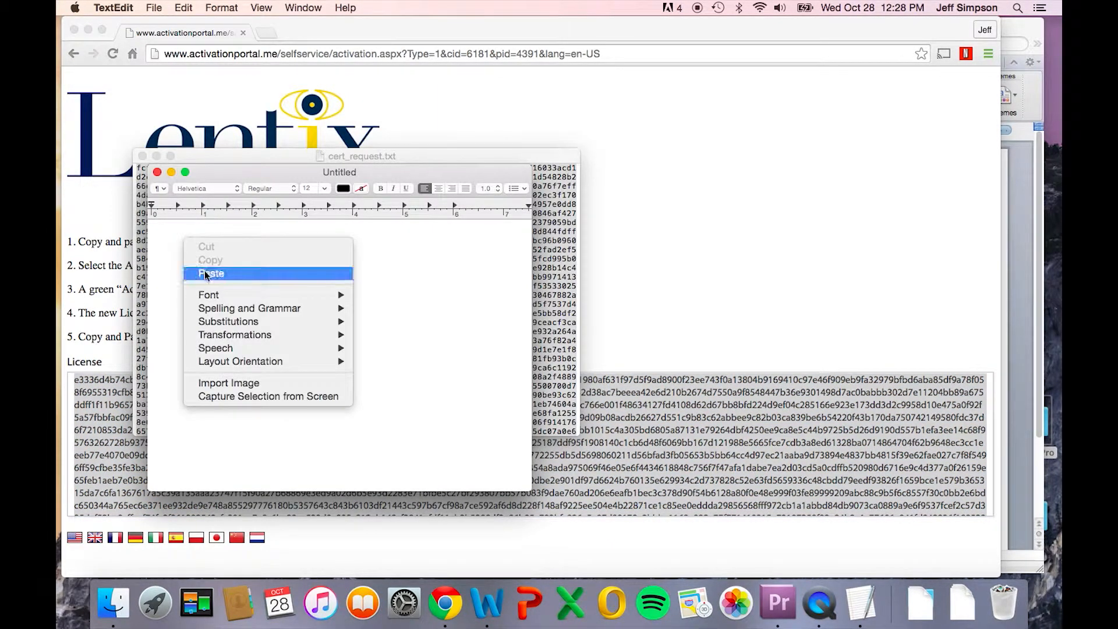
click(205, 274)
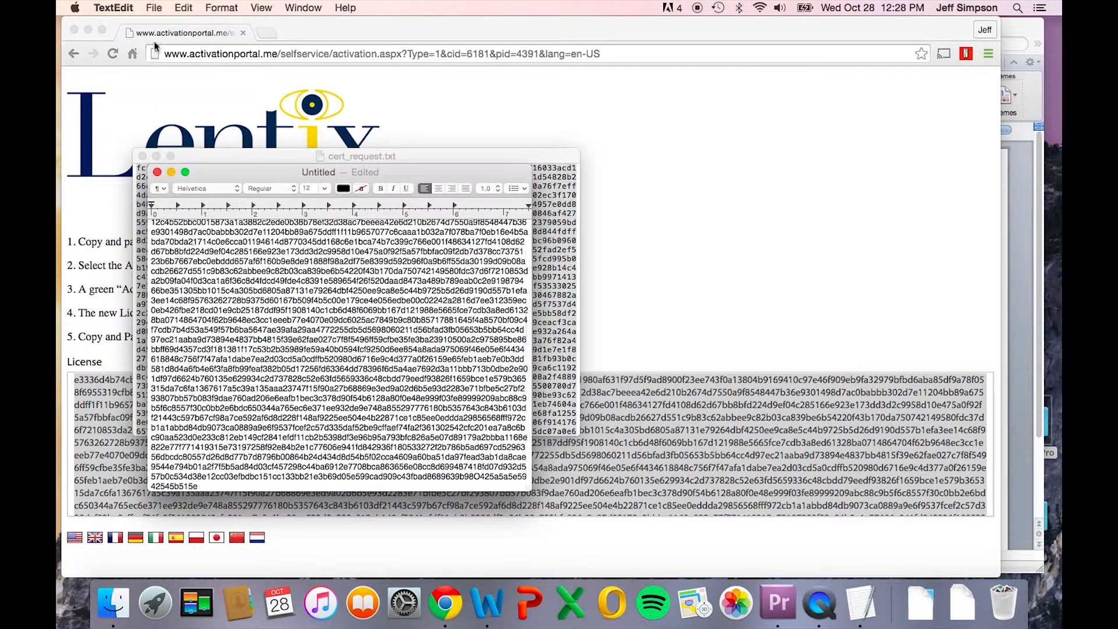
Save the license document as cer_activ in Rich Text format on the USB drive
click(154, 9)
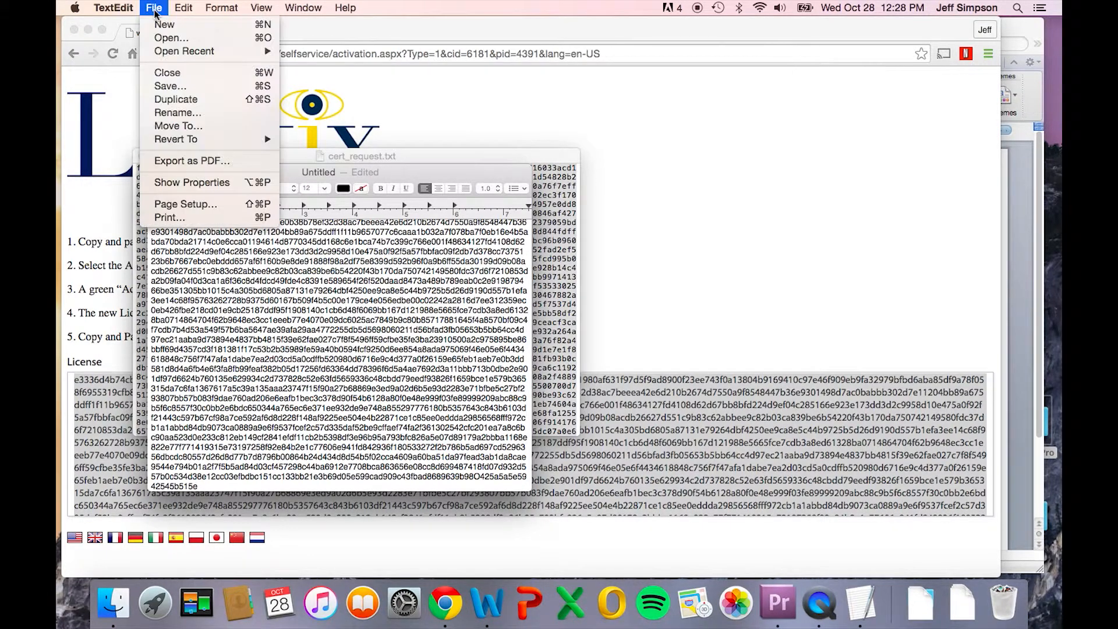
click(163, 89)
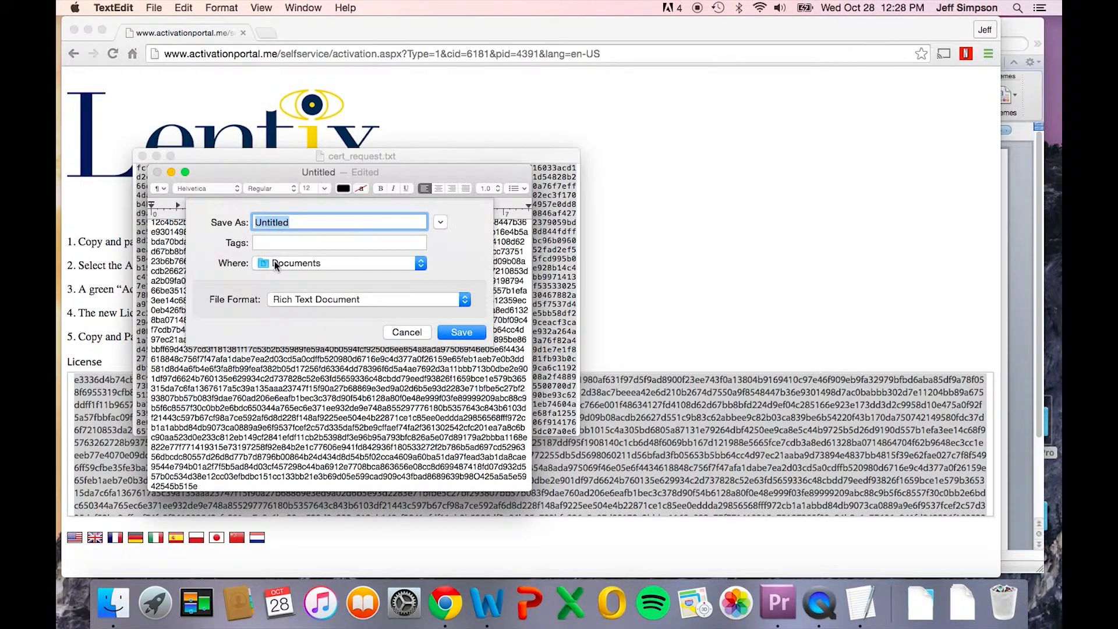
click(275, 263)
click(297, 326)
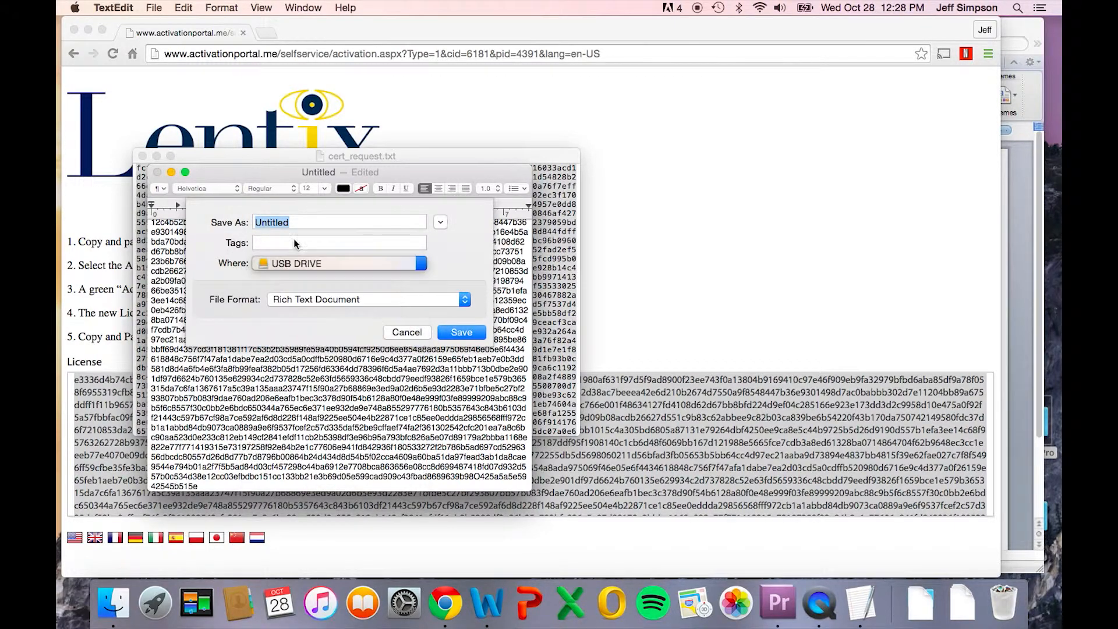
text(cer)
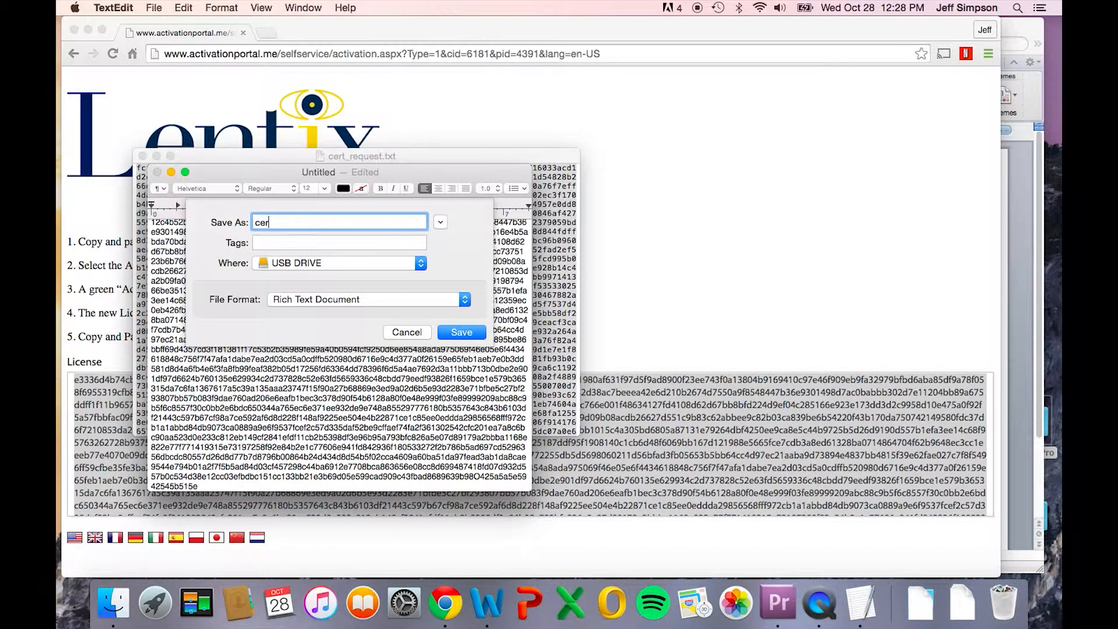
text(t_r)
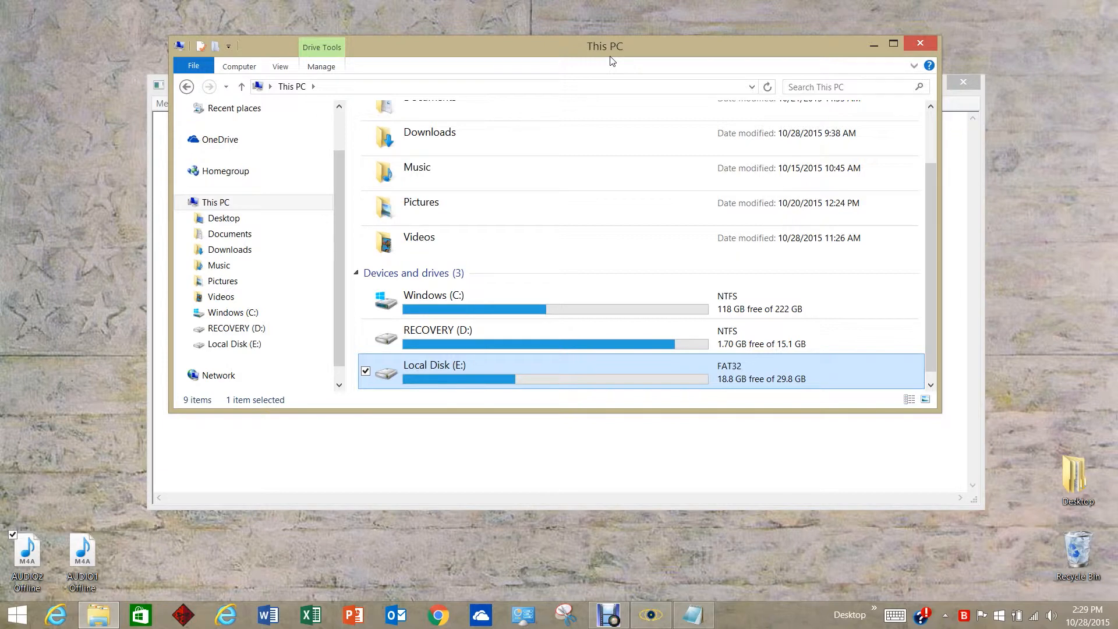
On the Windows computer, open the XPOSE FILES folder on Local Disk (E:) and select the cer_activ file
click(226, 345)
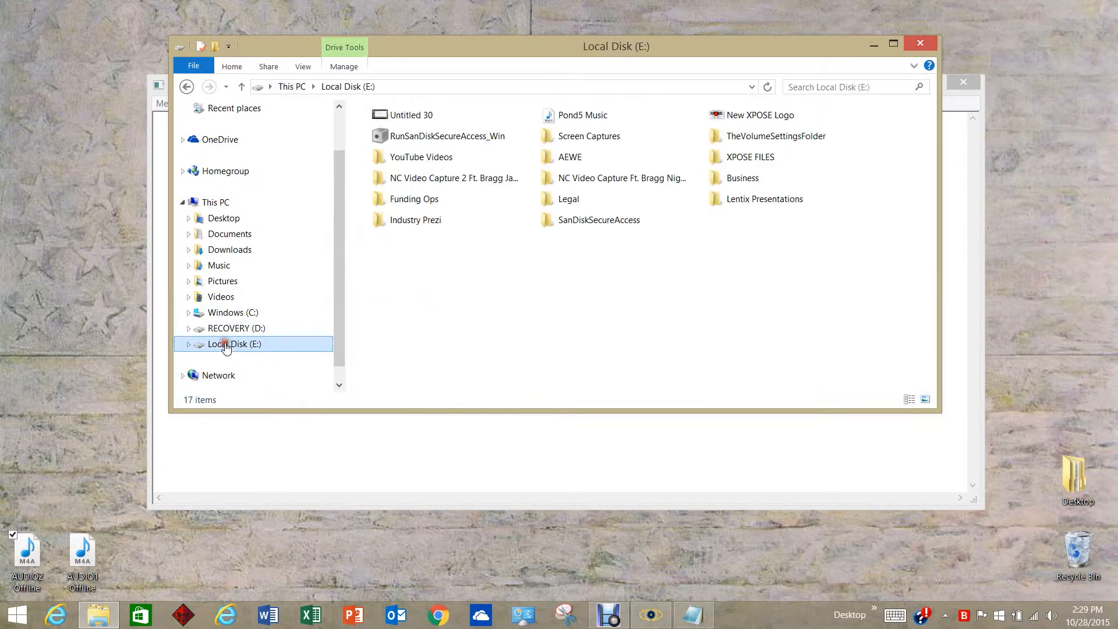
double_click(728, 158)
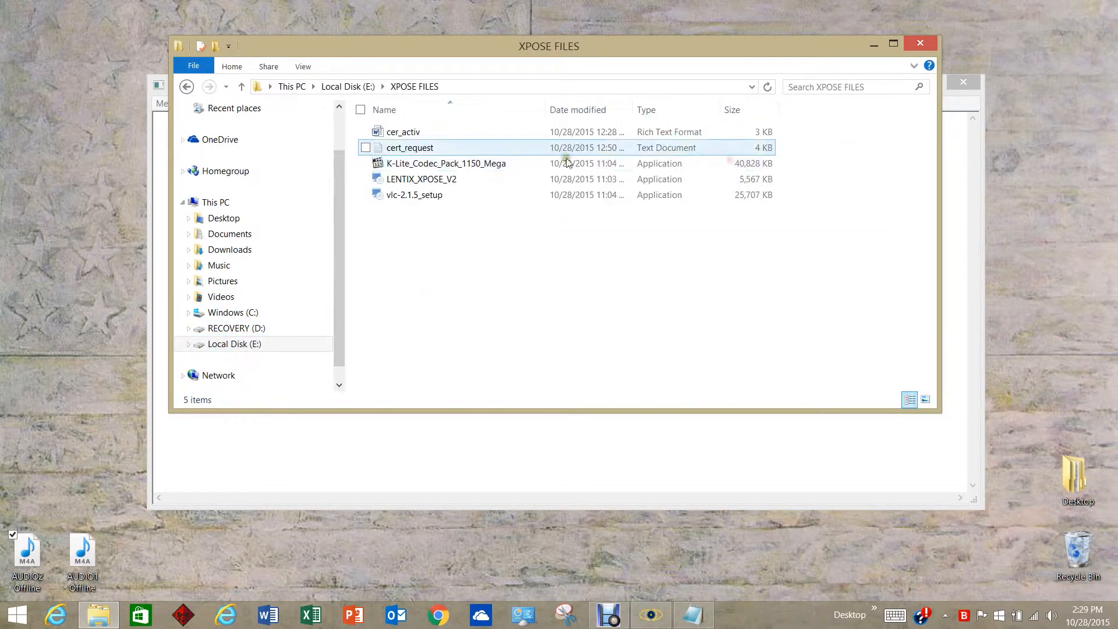
click(453, 131)
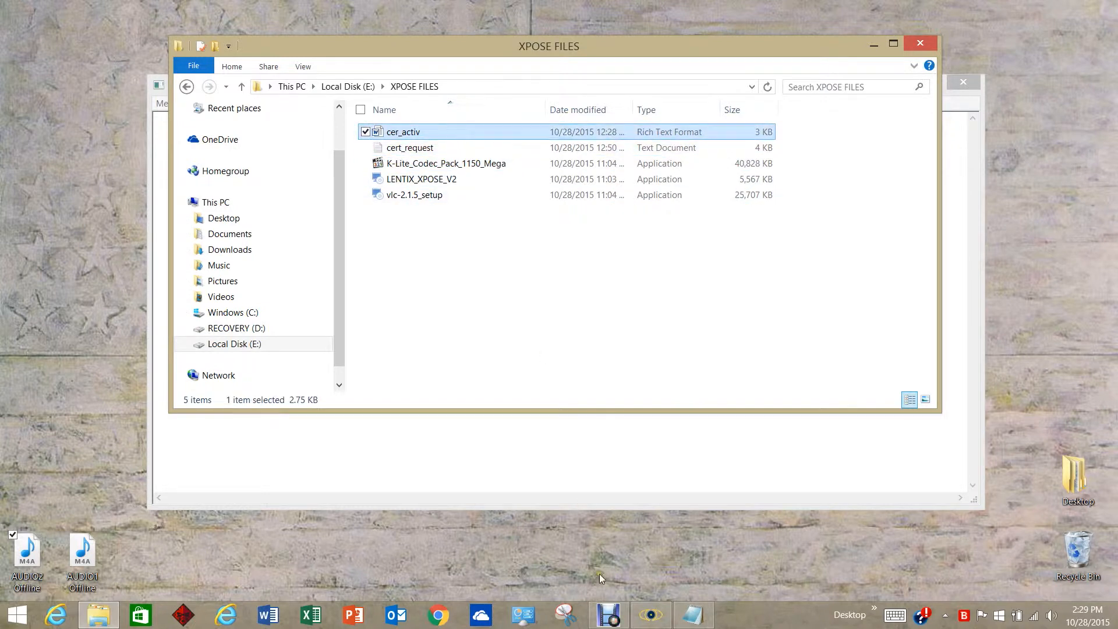
Switch to XPOSE and open the offline Import Activation Certificate dialog
click(651, 615)
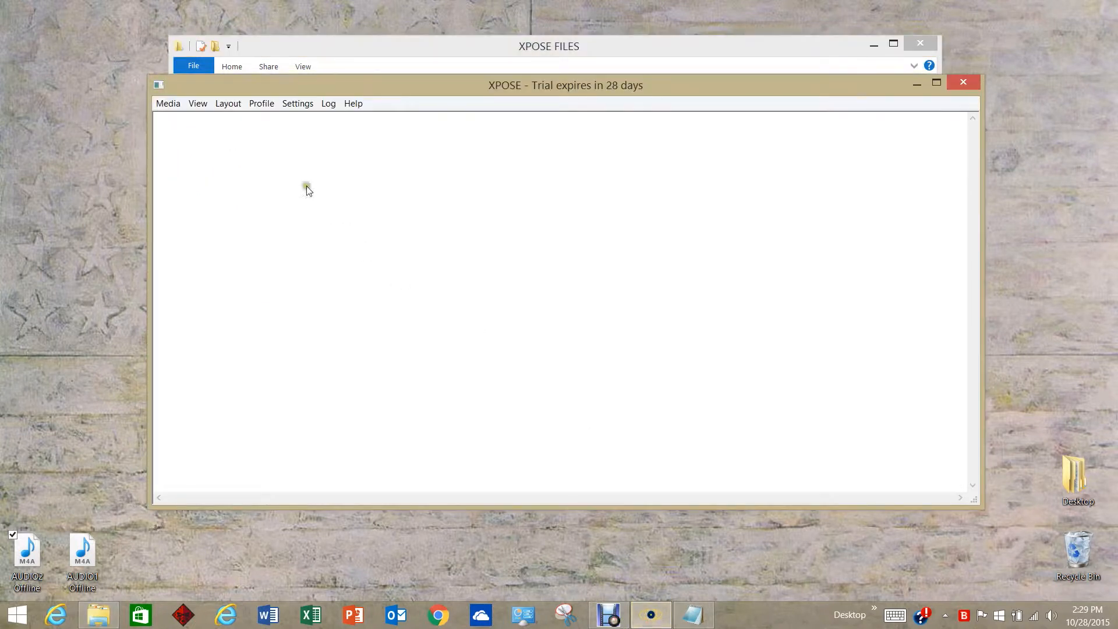
click(357, 105)
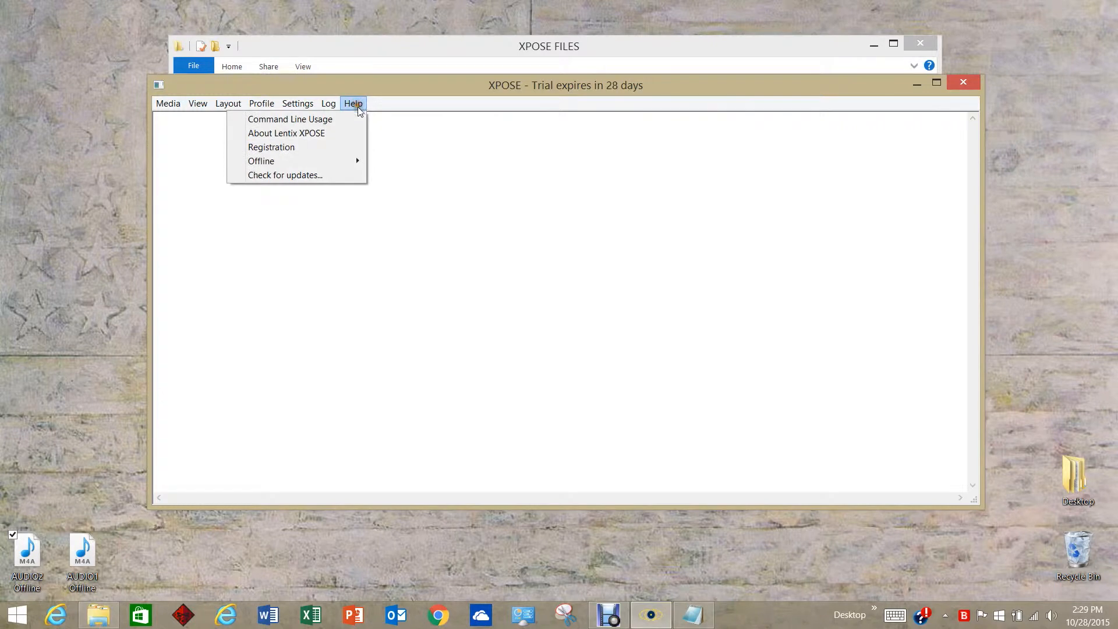
mouse_move(347, 161)
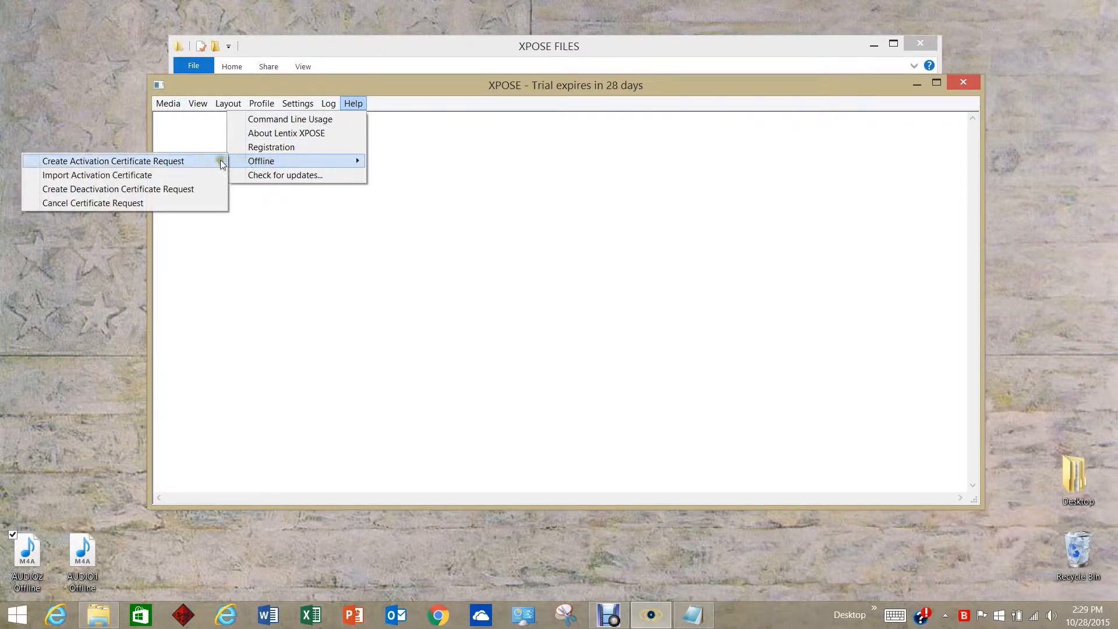
click(203, 175)
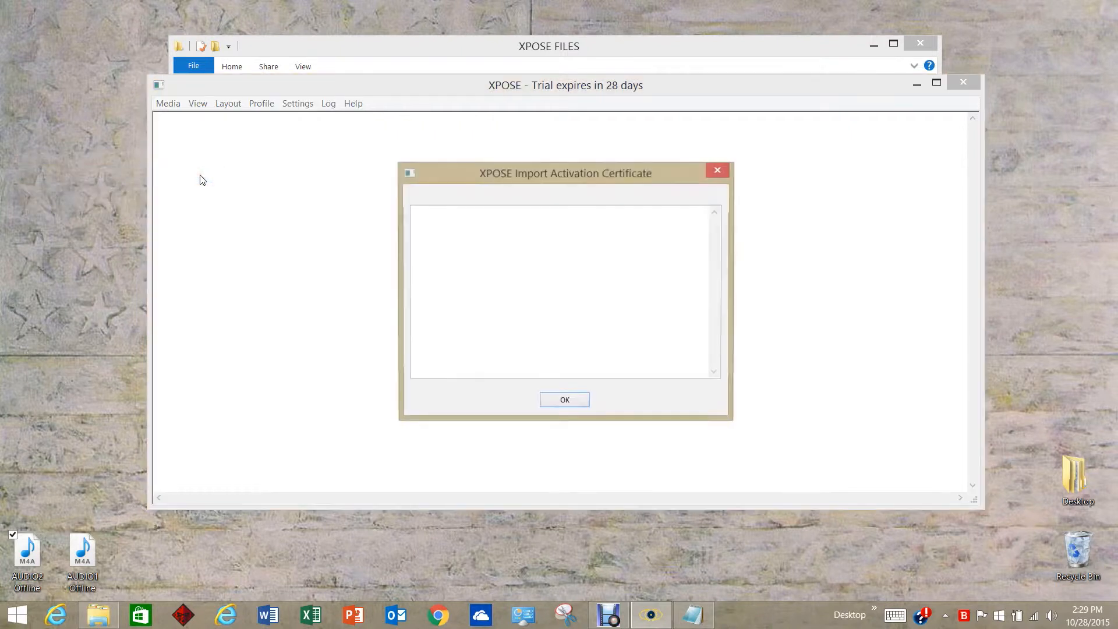
Copy the selected license text from Notepad and paste it into the XPOSE Import Activation Certificate text box
click(693, 615)
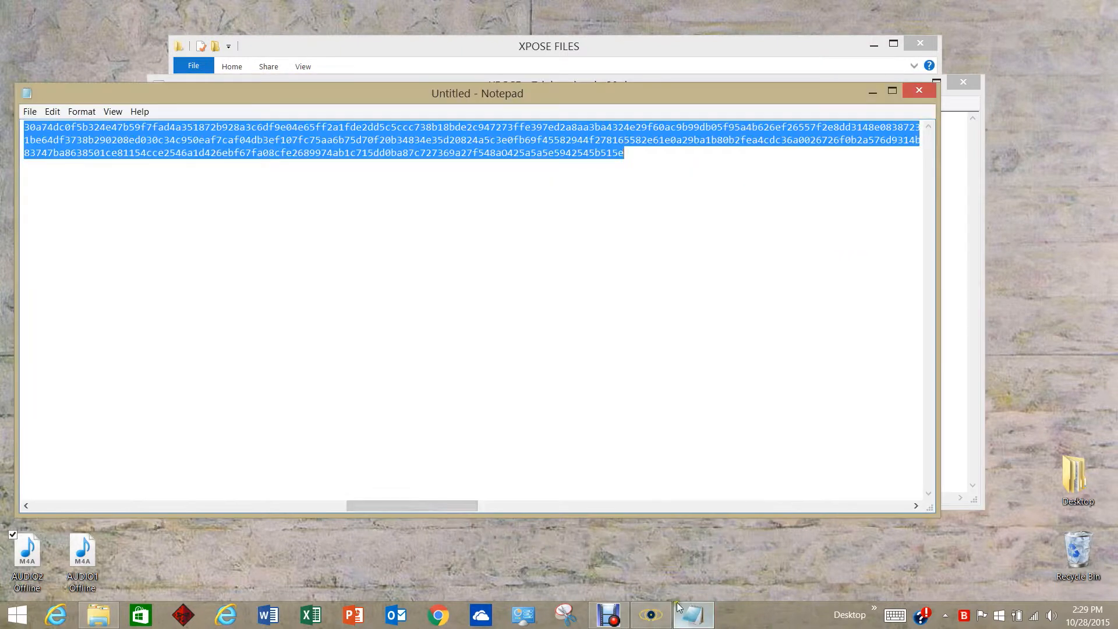
right_click(331, 149)
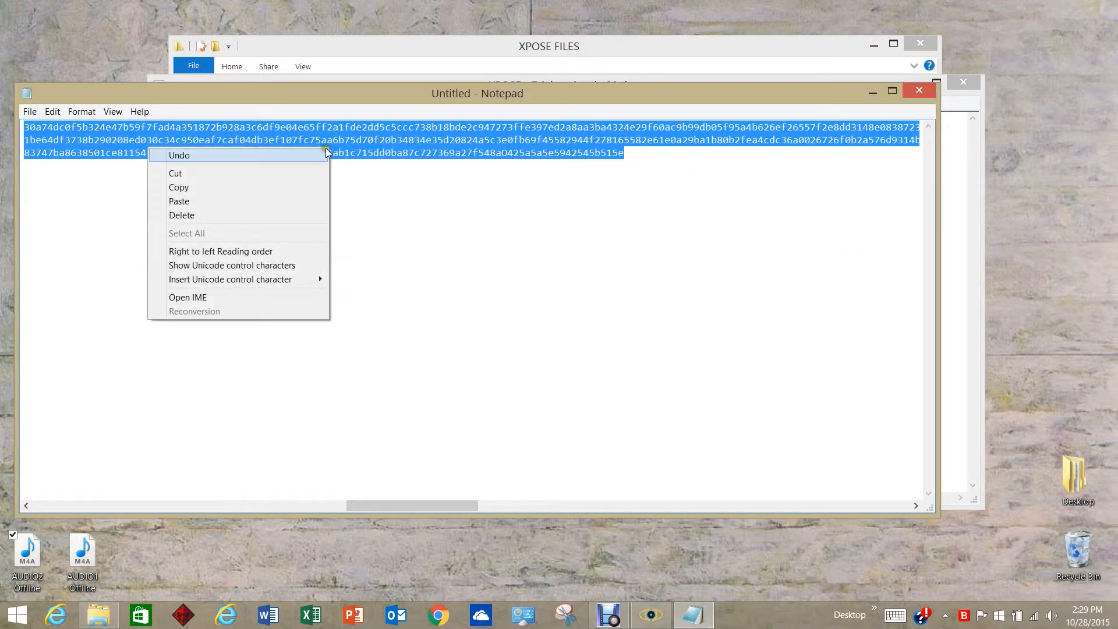
click(309, 185)
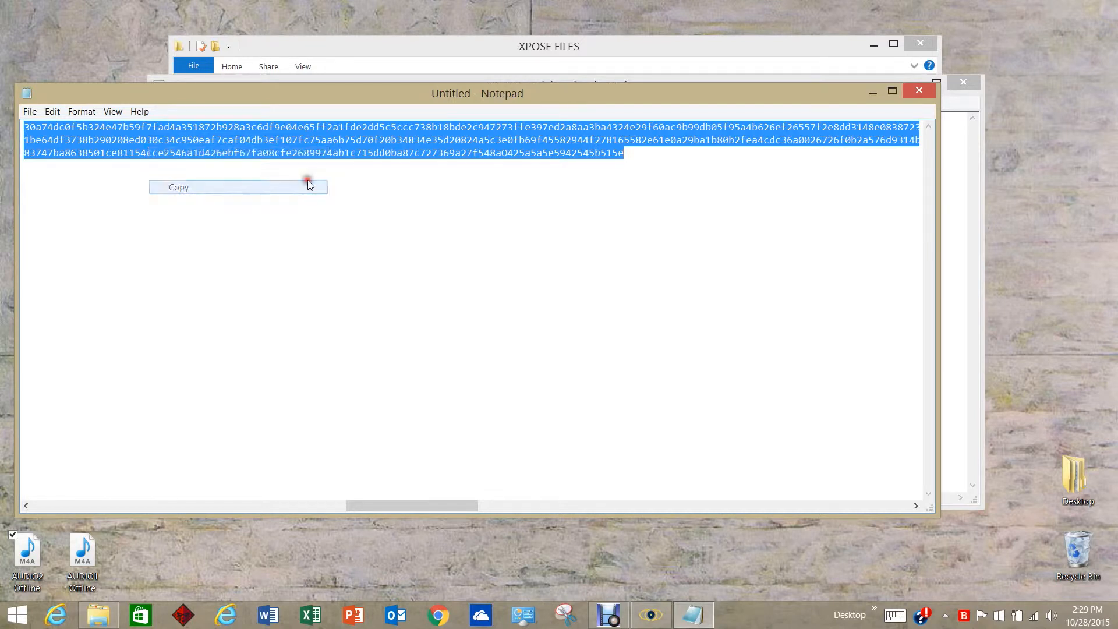
click(652, 616)
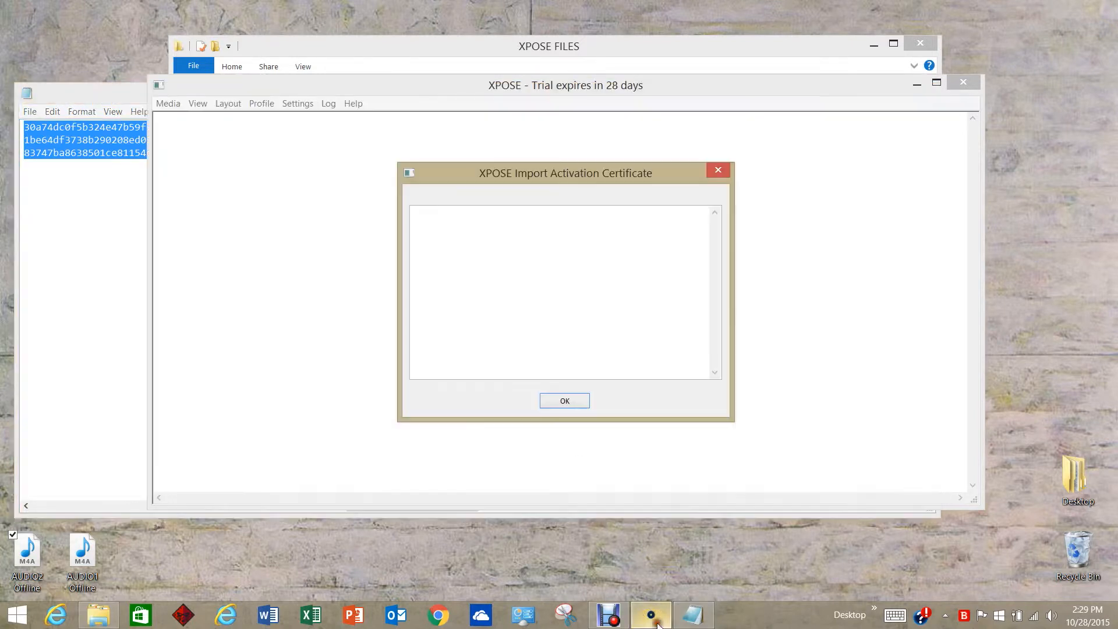
right_click(521, 258)
click(494, 313)
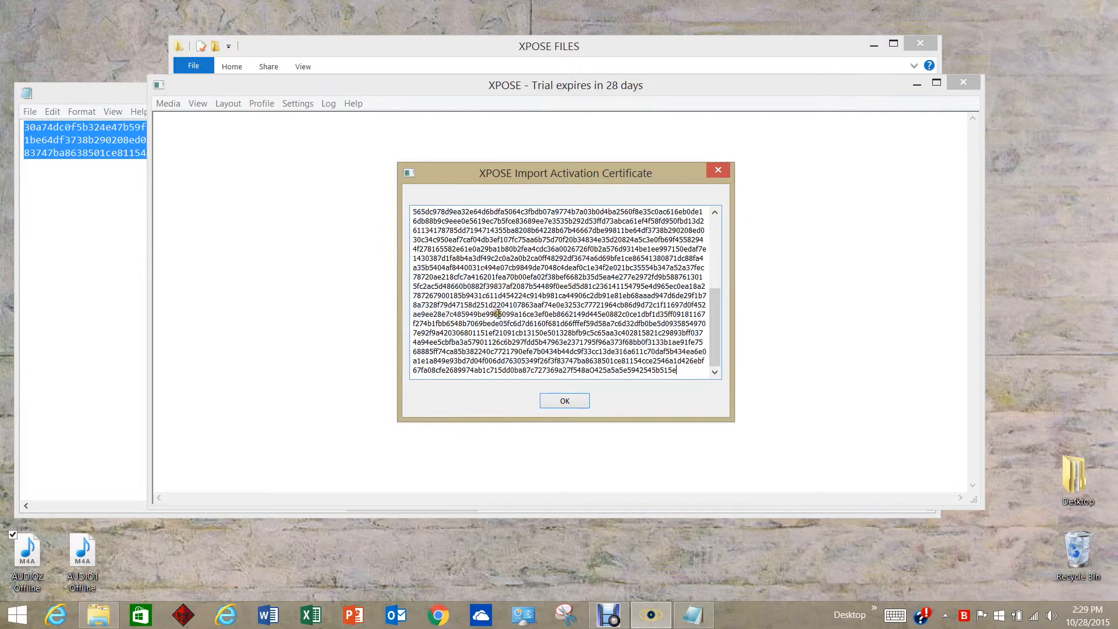